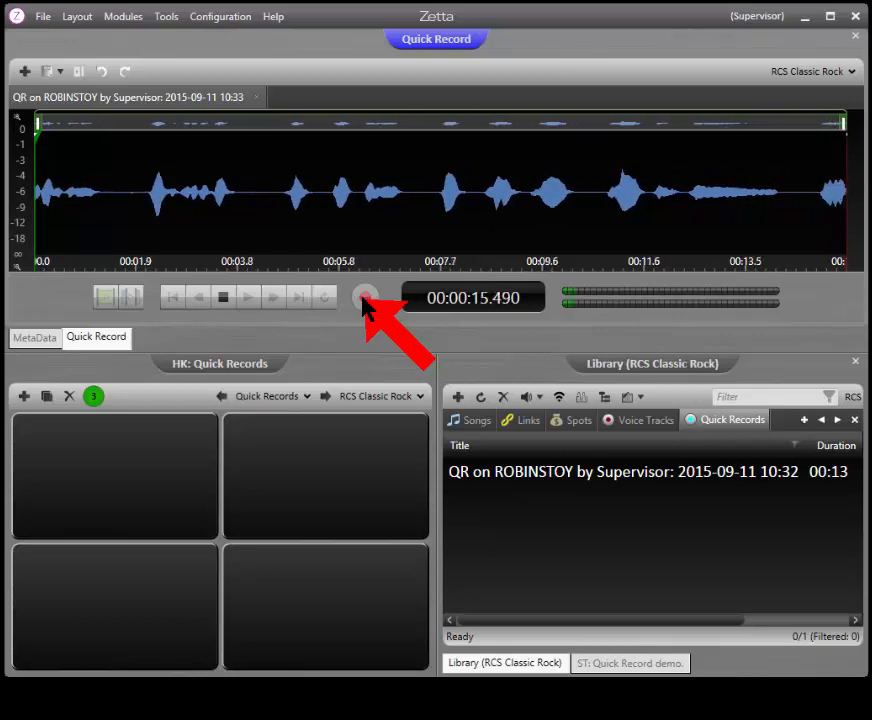
# Step: Stop the recording, then cut roughly the first 2.16 seconds of audio and play across the edit to check it
pyautogui.click(225, 298)
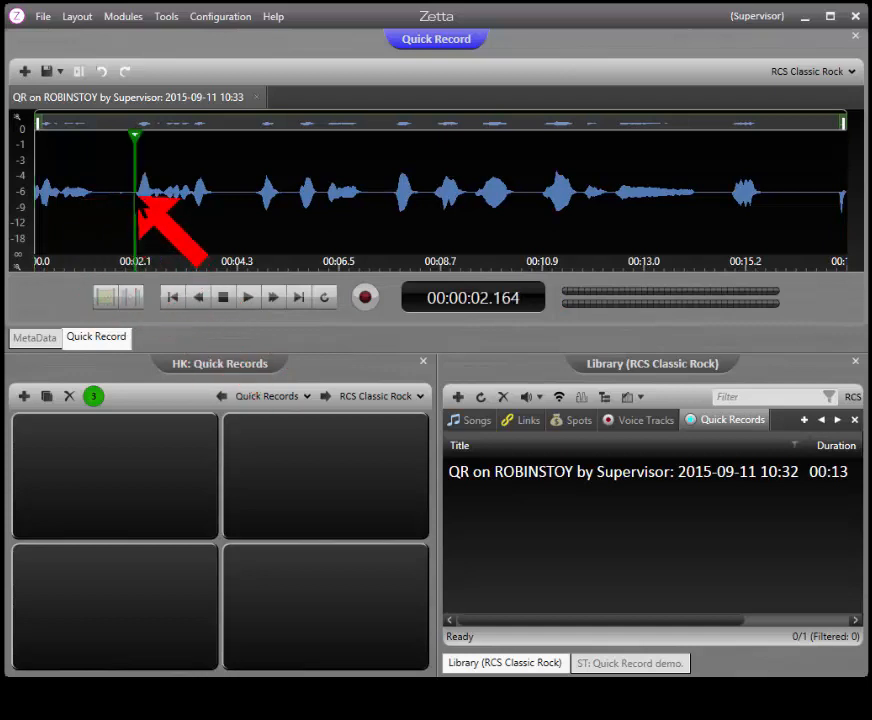
pyautogui.moveTo(137, 200); pyautogui.dragTo(22, 210)
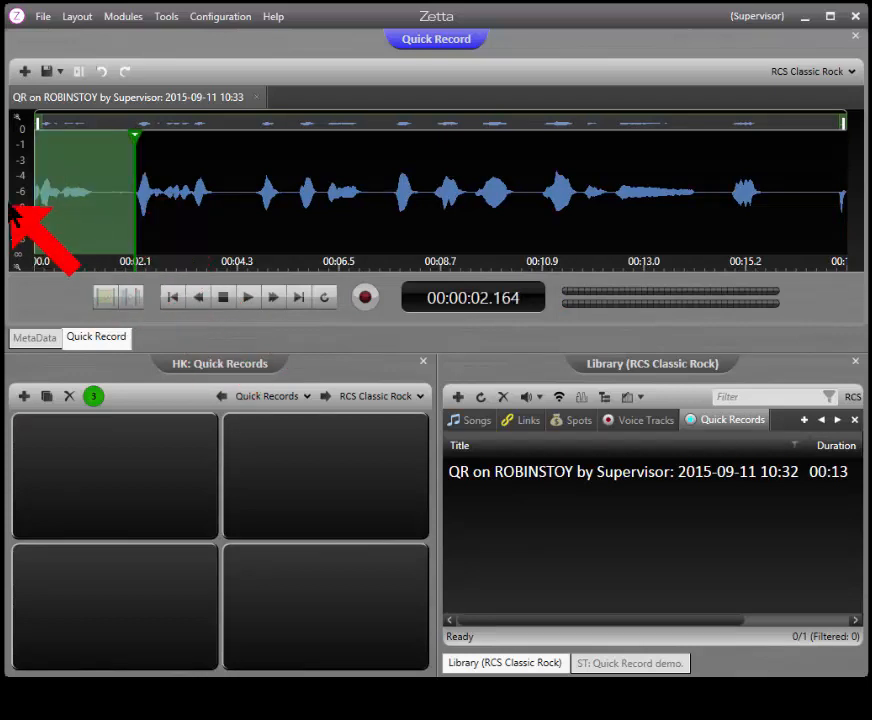
pyautogui.click(104, 298)
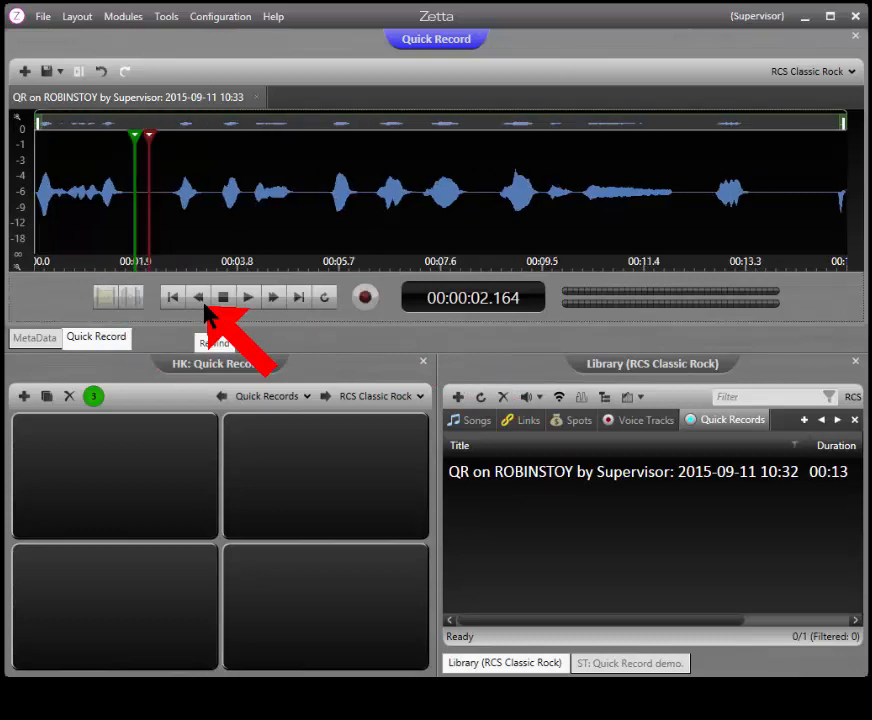
pyautogui.click(246, 297)
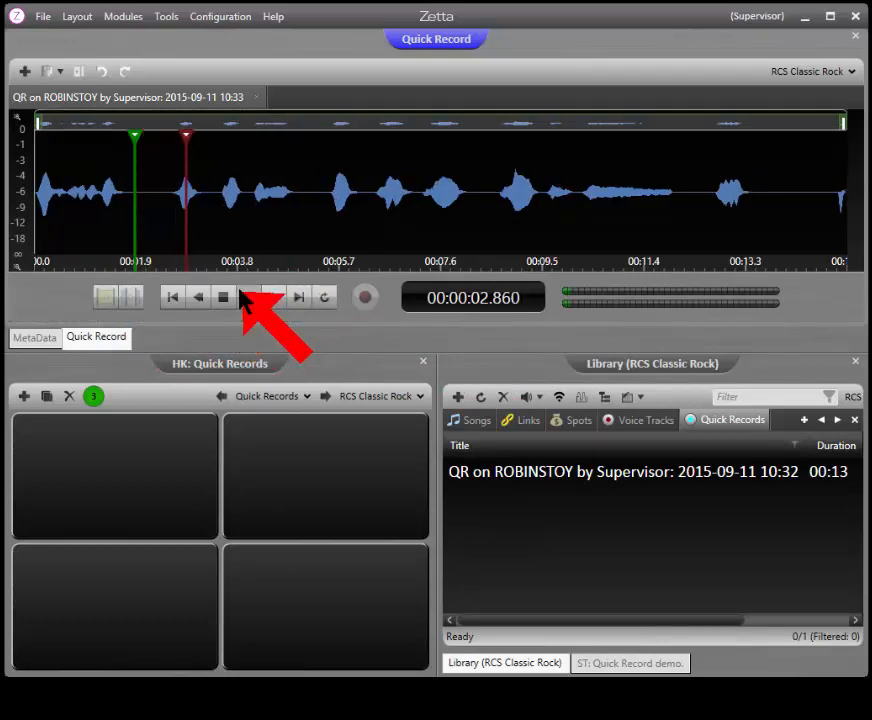
pyautogui.click(224, 295)
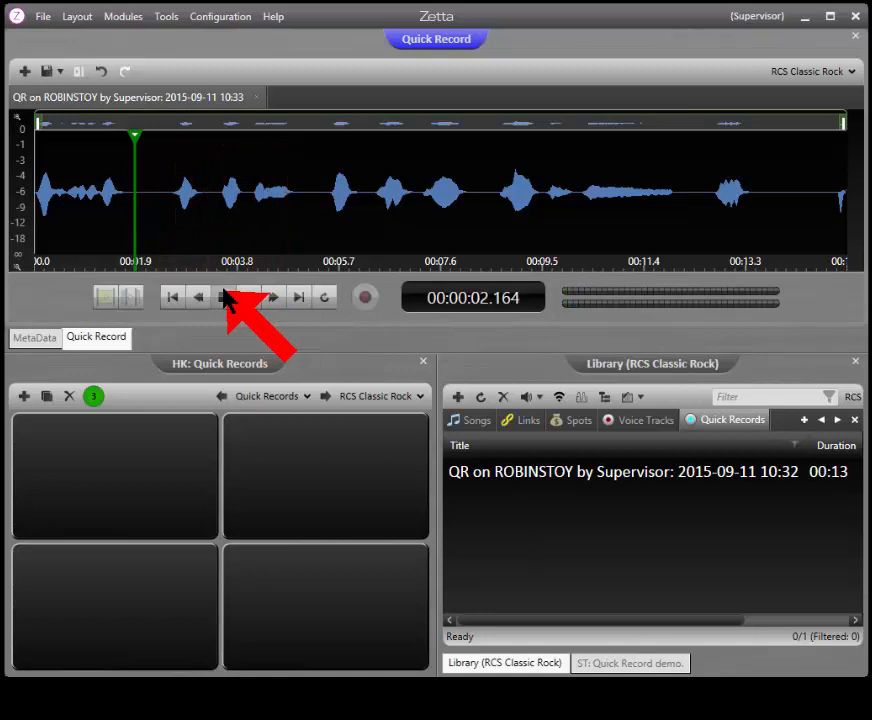
# Step: Preview the pause between about 1.7 and 2.6 seconds, audition playback without it, and delete it
pyautogui.moveTo(172, 193); pyautogui.dragTo(127, 210)
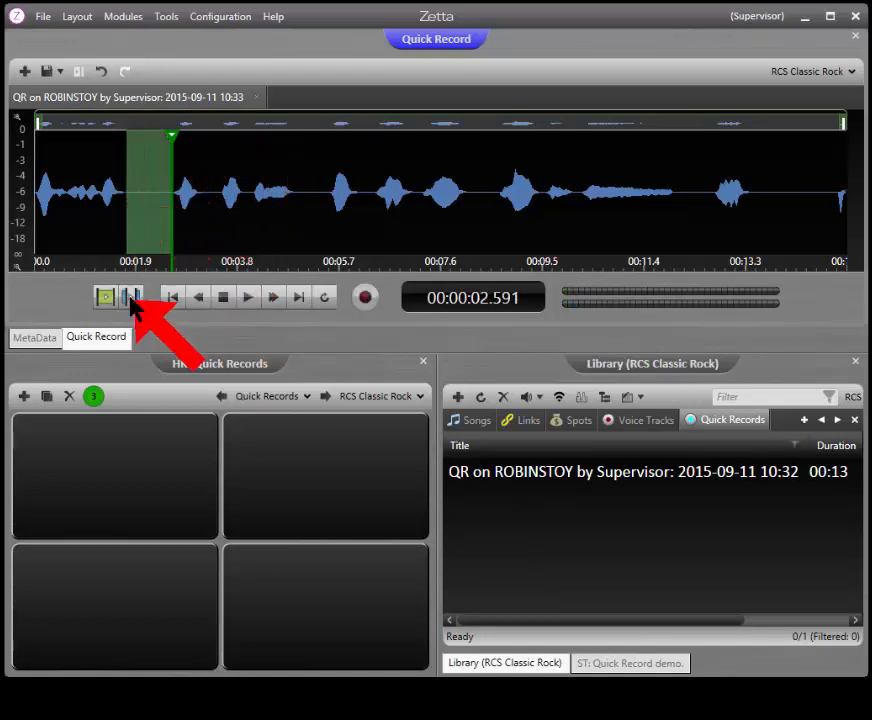
pyautogui.click(105, 296)
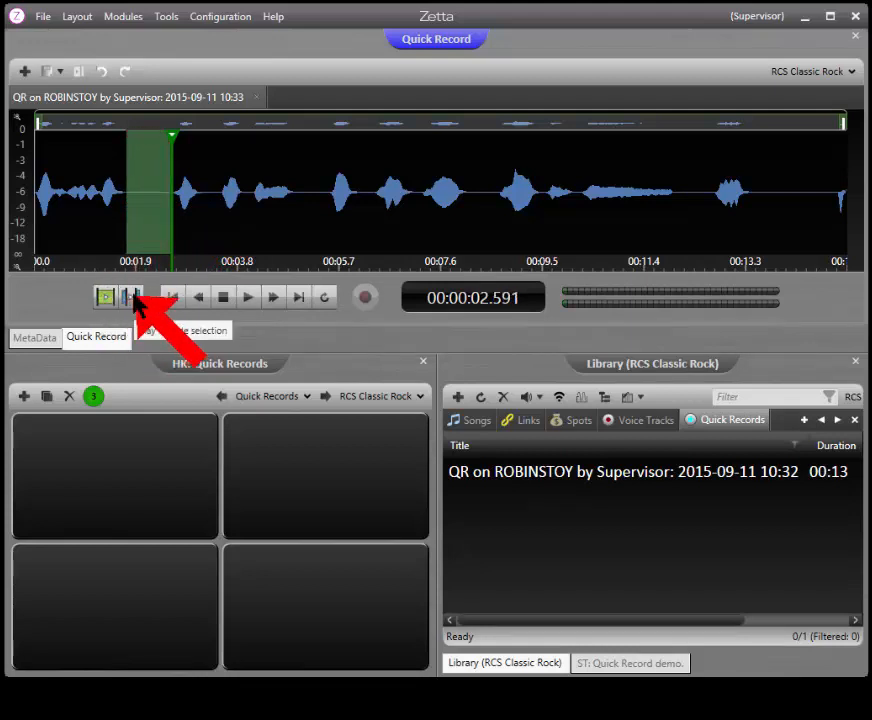
pyautogui.click(136, 300)
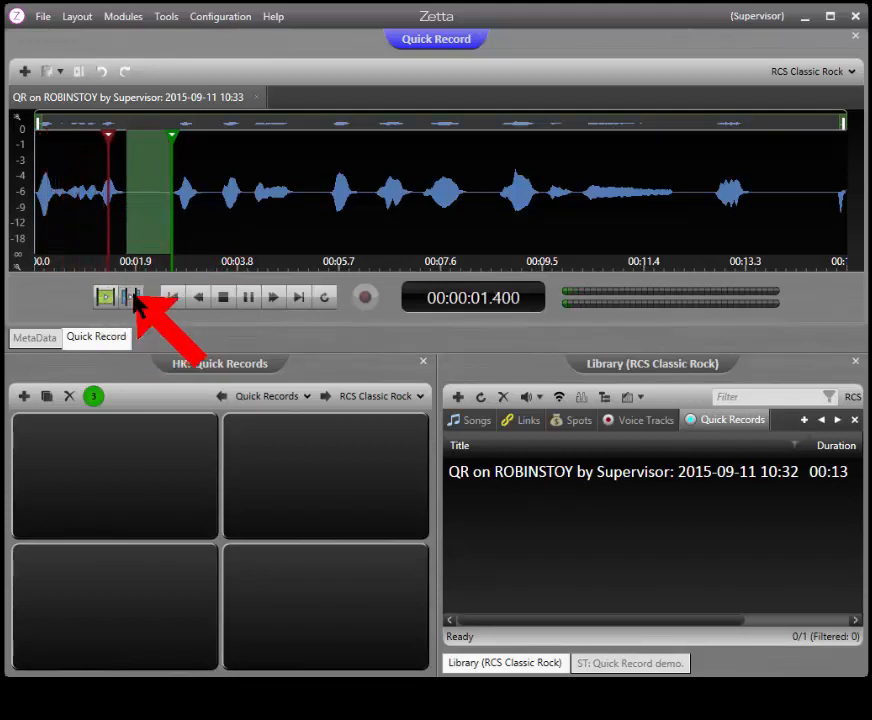
pyautogui.click(226, 297)
pyautogui.press('Delete')
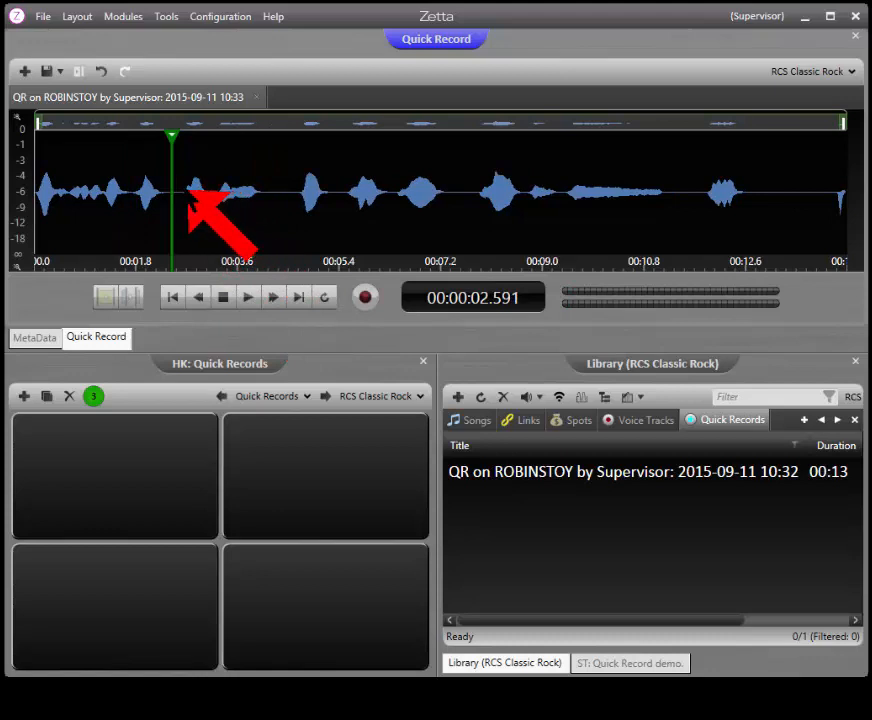
# Step: Copy the phrase between about 2.6 and 4.0 seconds and paste it at about 4.3 seconds
pyautogui.moveTo(181, 192); pyautogui.dragTo(260, 207)
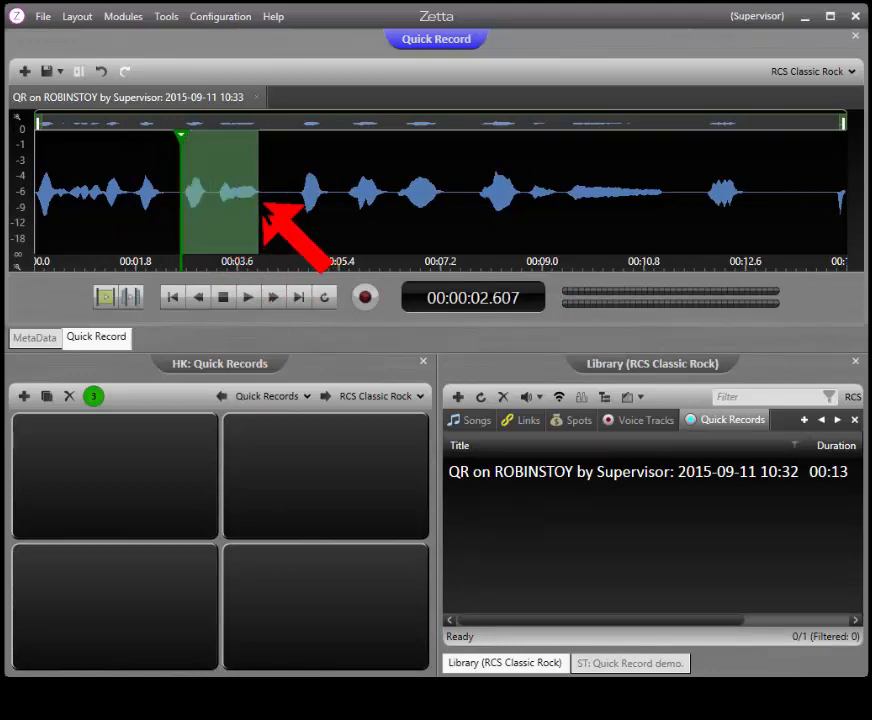
pyautogui.click(106, 297)
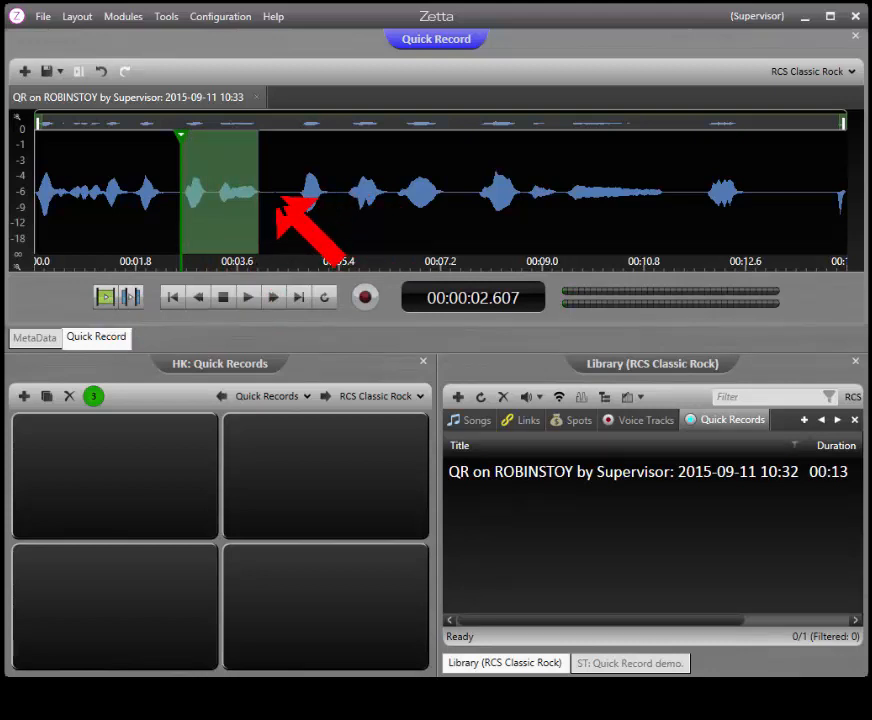
pyautogui.click(278, 193)
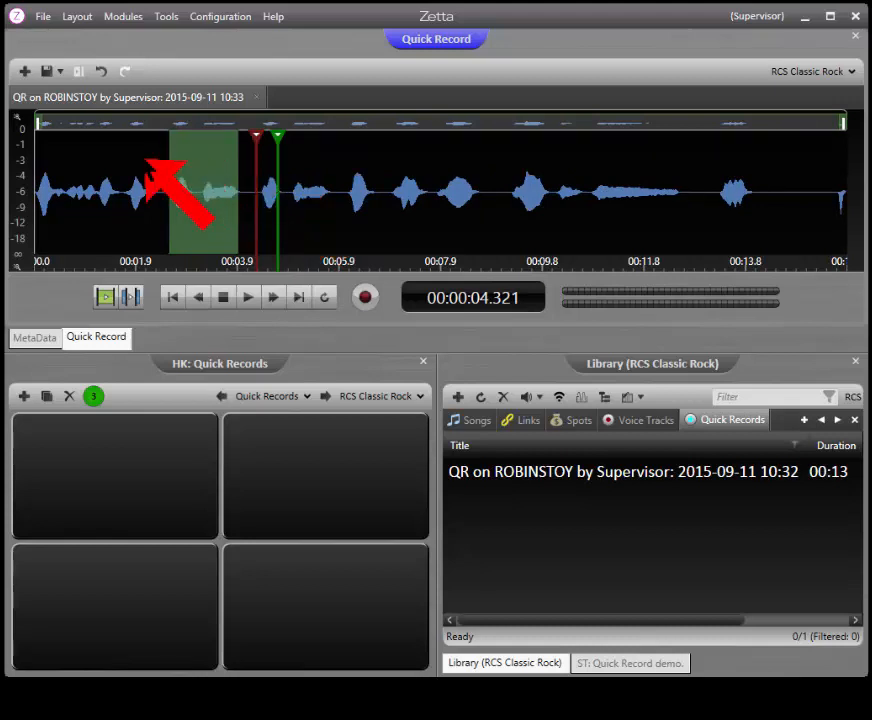
# Step: Play the audio from about 2.08 seconds to check the pasted copy, and delete the original selected phrase
pyautogui.click(142, 162)
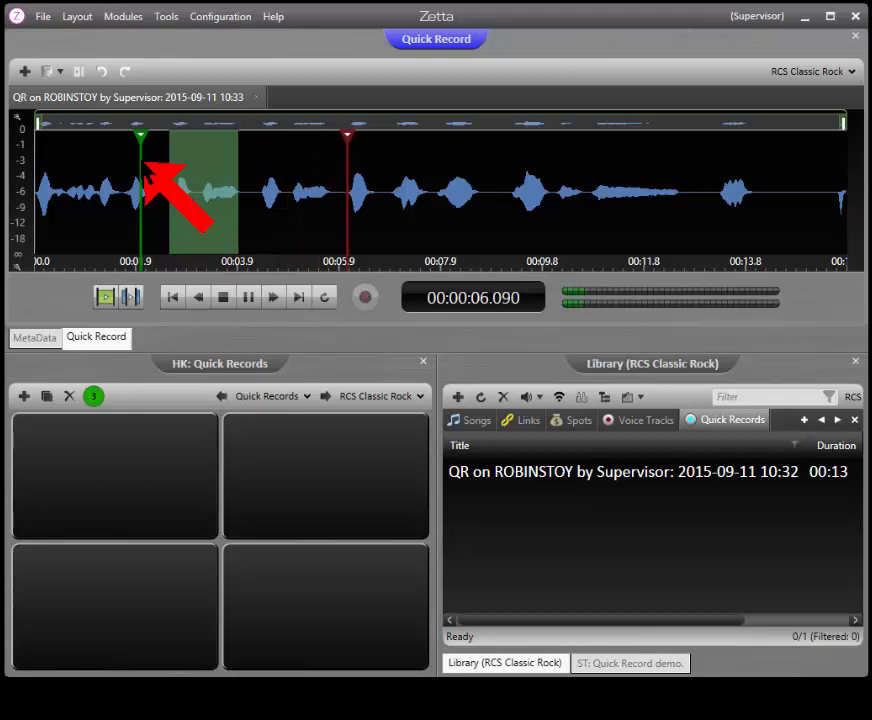
pyautogui.press('space')
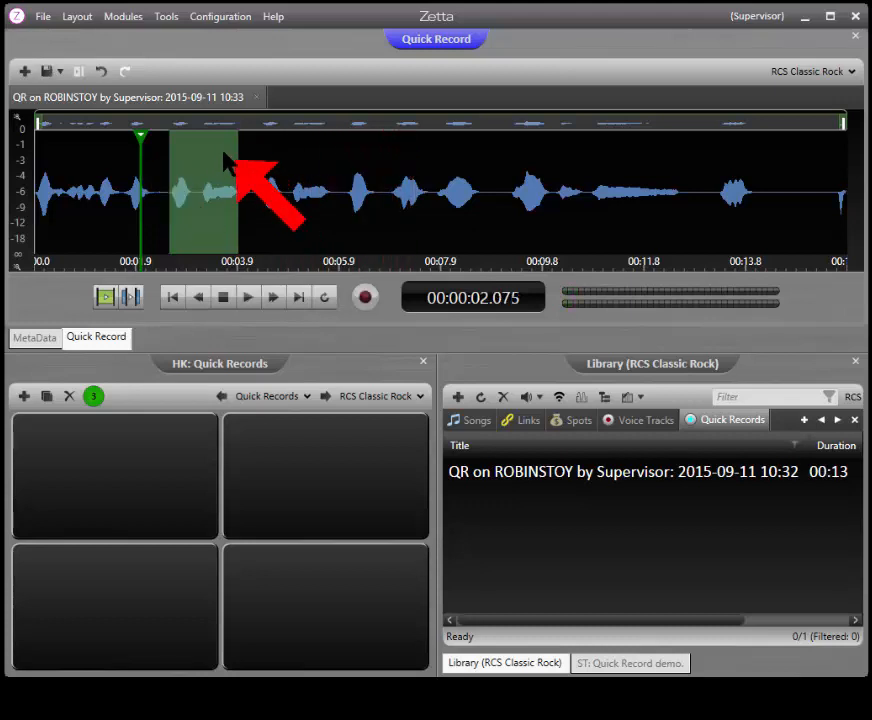
pyautogui.press('Delete')
# Step: Preview and delete the silent gap between about 2.2 and 3.0 seconds
pyautogui.moveTo(160, 190); pyautogui.dragTo(205, 208)
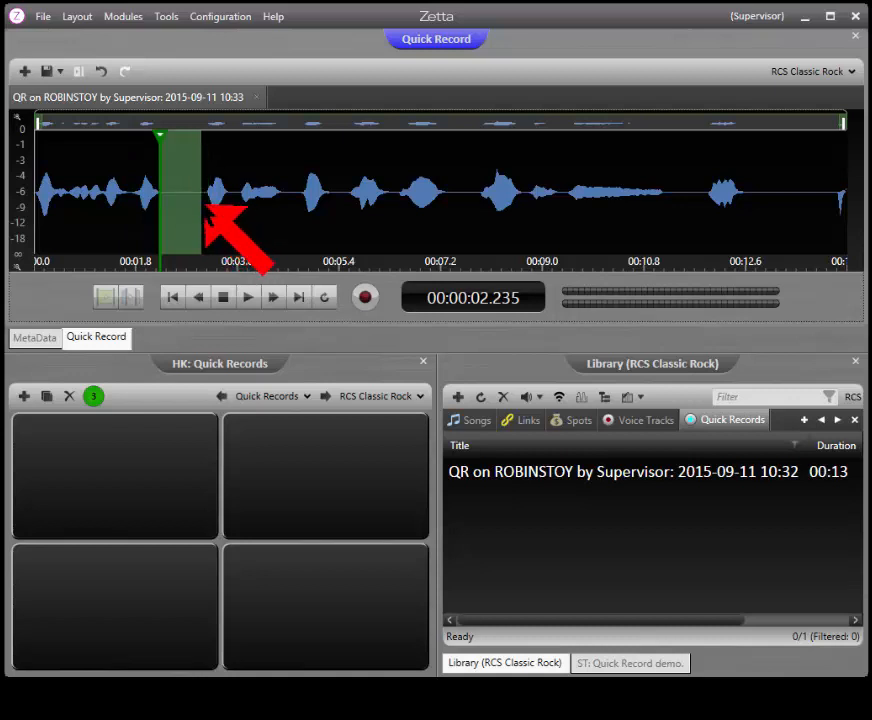
pyautogui.click(104, 297)
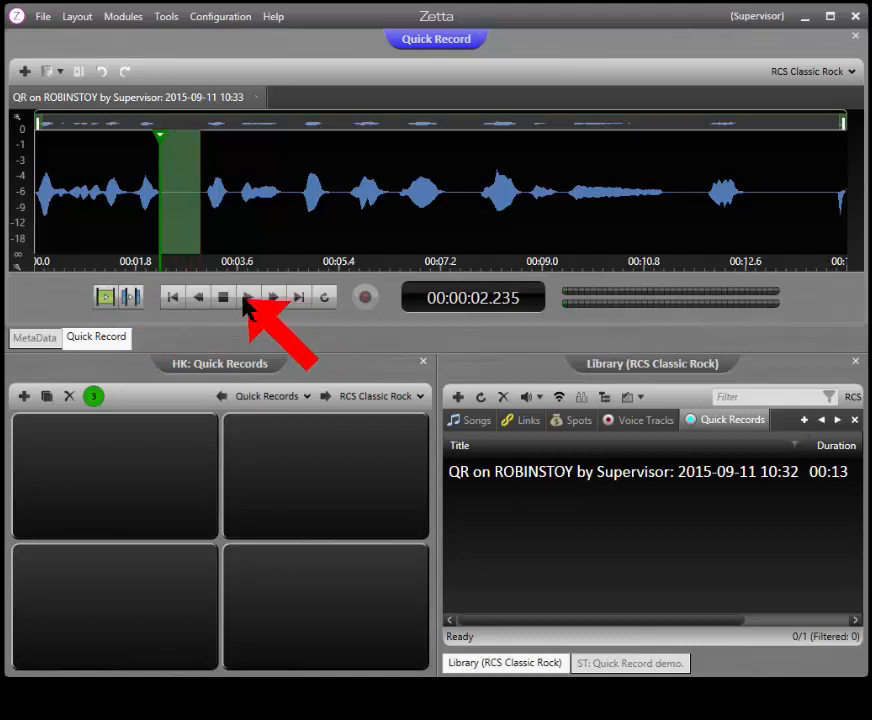
pyautogui.click(322, 298)
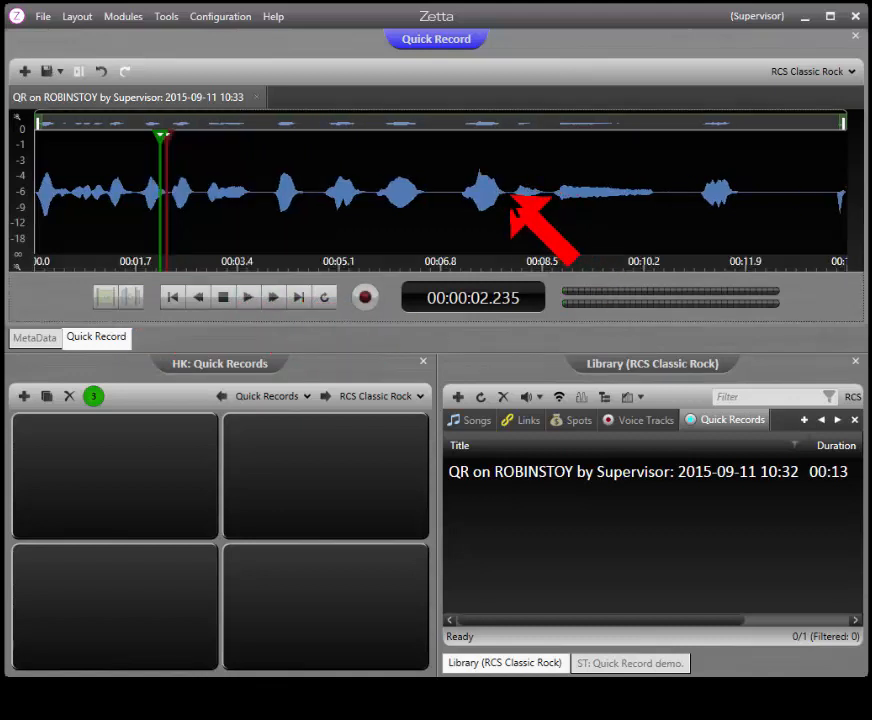
# Step: Preview and delete the unwanted section between about 8.0 and 11.2 seconds
pyautogui.click(508, 194)
pyautogui.moveTo(510, 195); pyautogui.dragTo(704, 218)
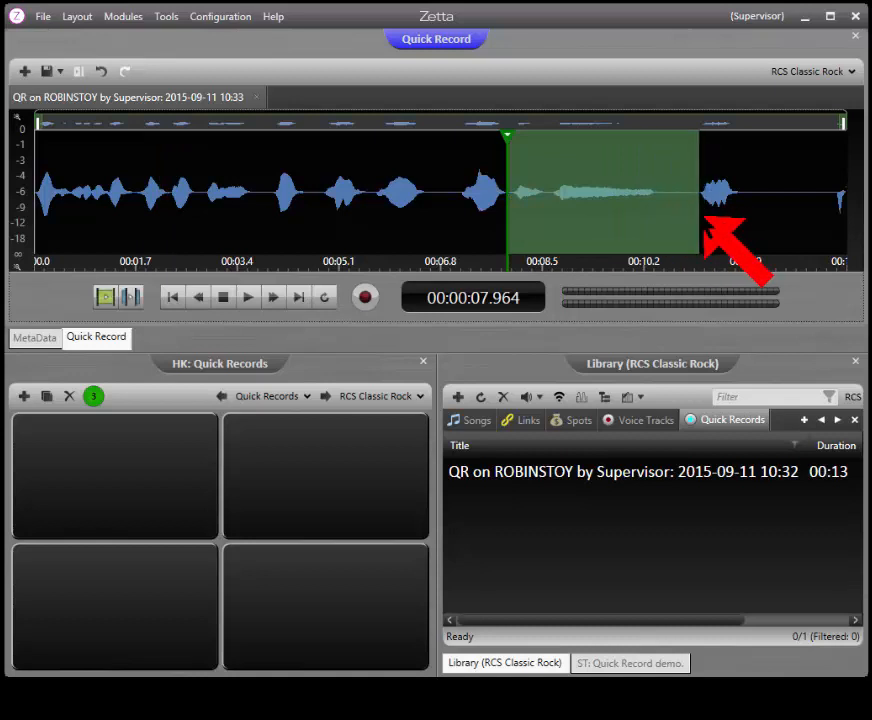
pyautogui.press('space')
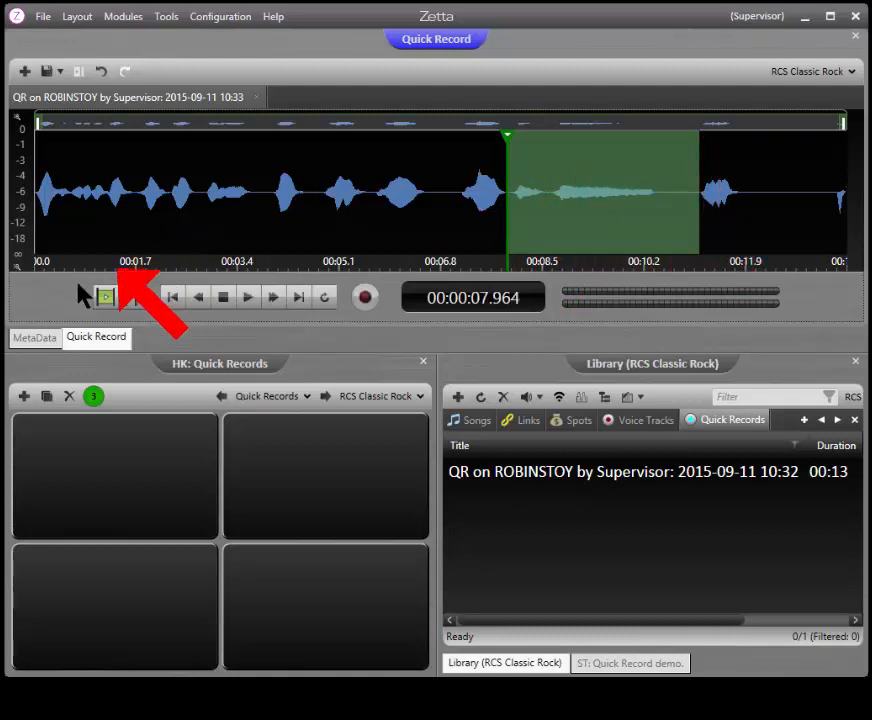
pyautogui.click(200, 302)
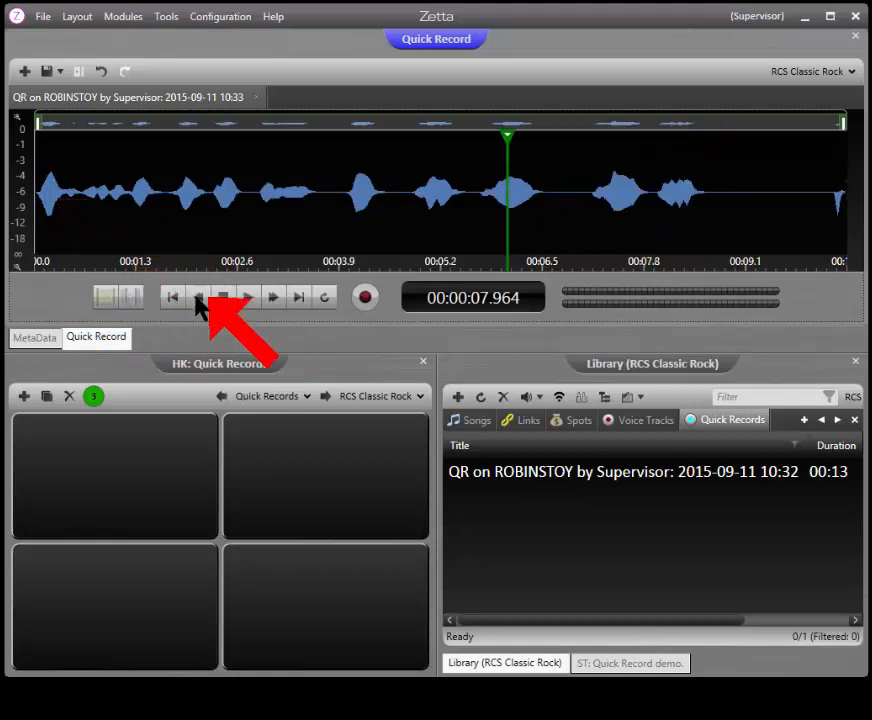
# Step: Return to the beginning of the recording and play back the edited audio
pyautogui.click(174, 298)
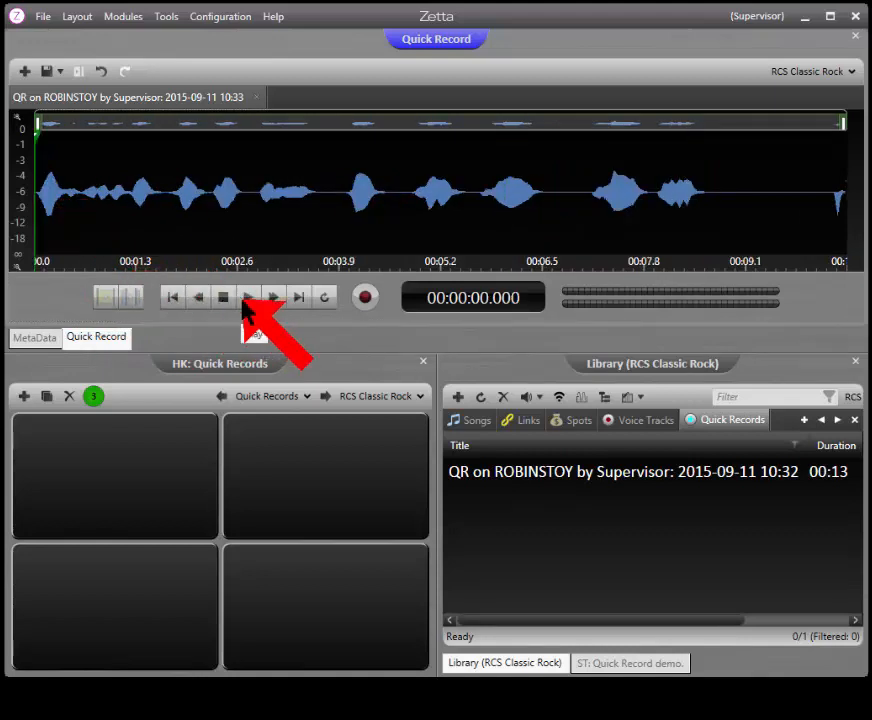
pyautogui.click(246, 297)
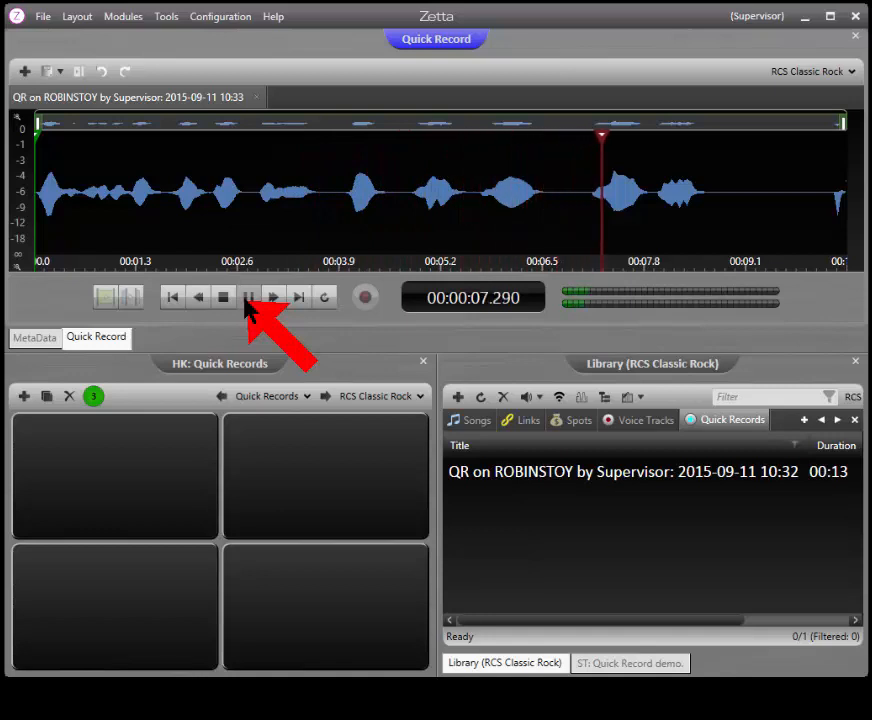
pyautogui.click(248, 300)
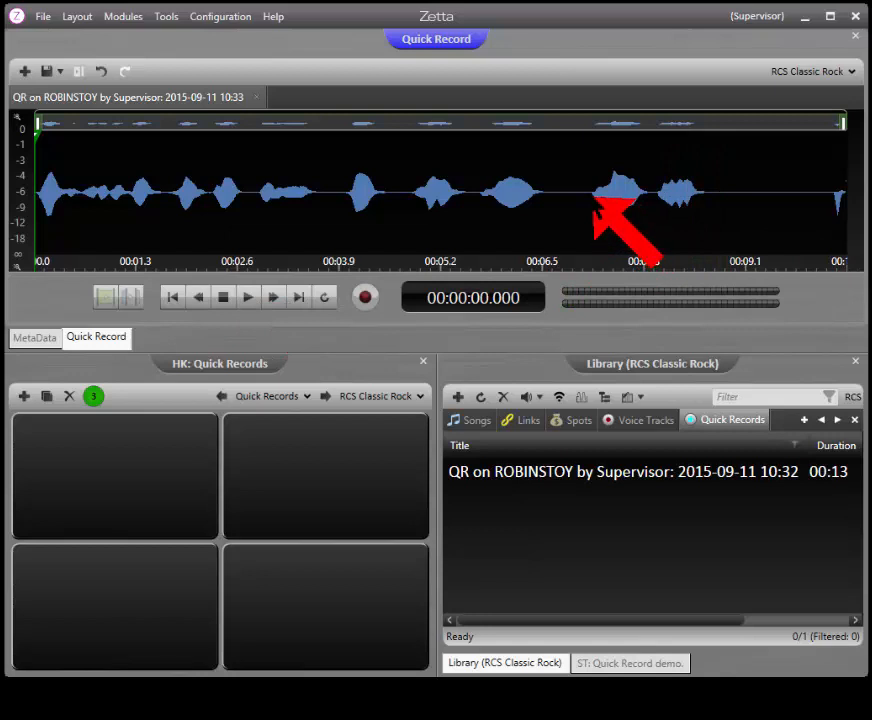
# Step: Delete the pause between about 6.5 and 7.1 seconds and the trailing audio from about 8.0 seconds to the end
pyautogui.moveTo(590, 212)
pyautogui.mouseDown()
pyautogui.moveTo(539, 248)
pyautogui.moveTo(545, 224)
pyautogui.mouseUp()
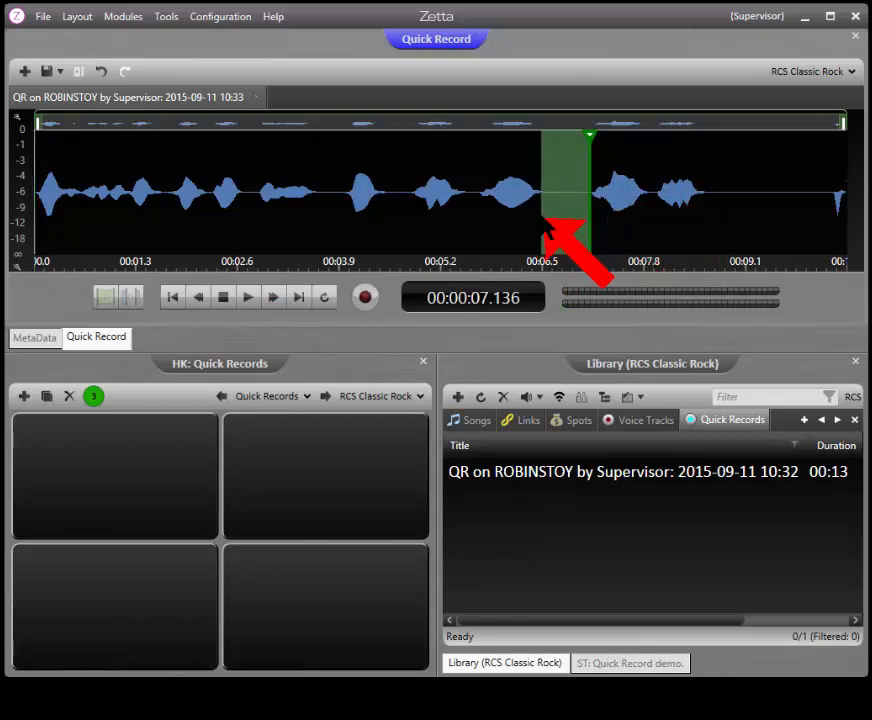
pyautogui.press('Delete')
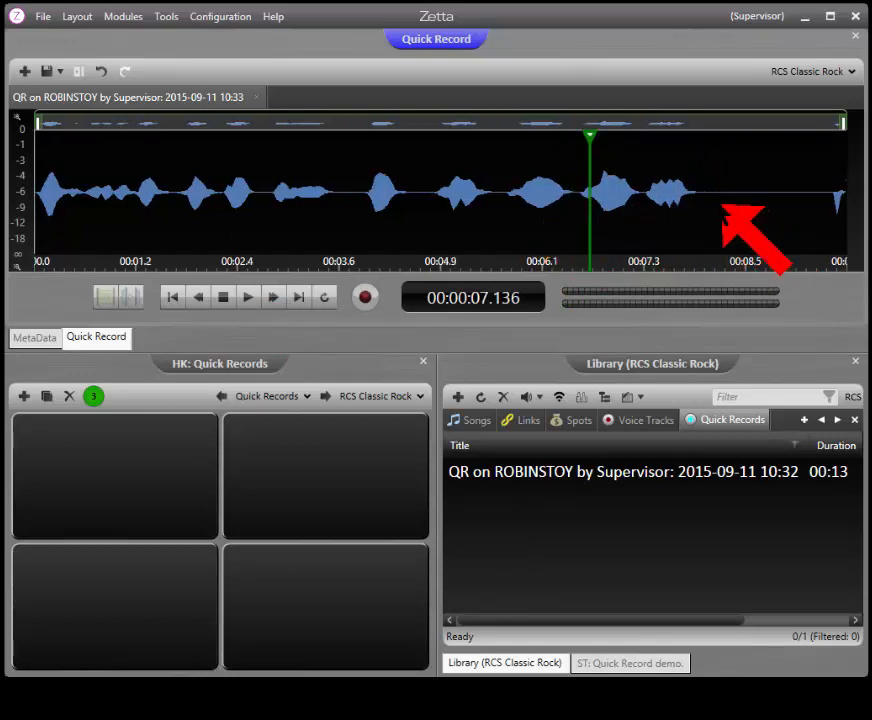
pyautogui.click(697, 193)
pyautogui.moveTo(697, 193); pyautogui.dragTo(868, 193)
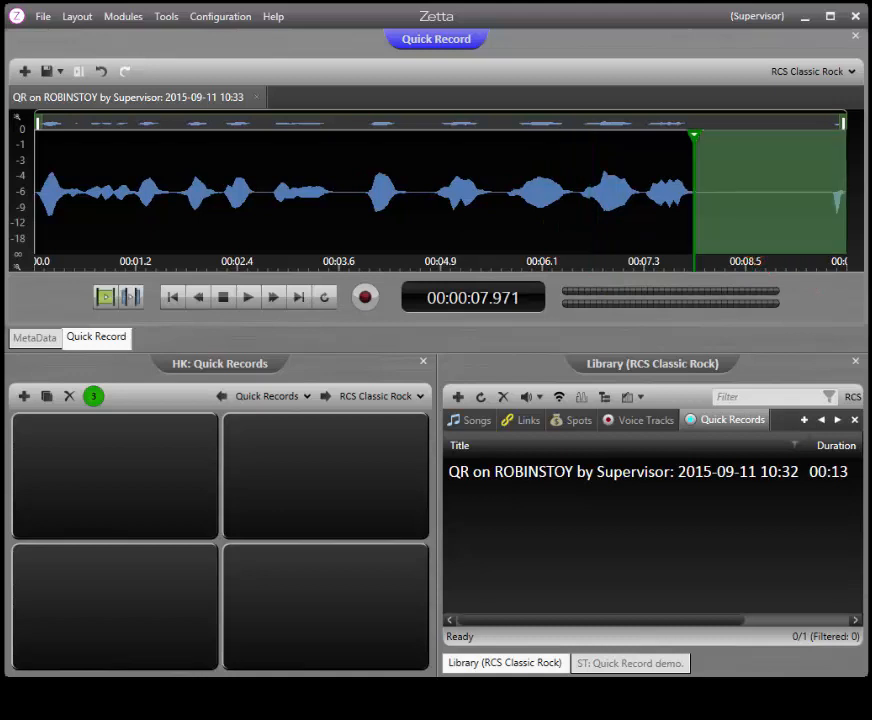
pyautogui.press('Delete')
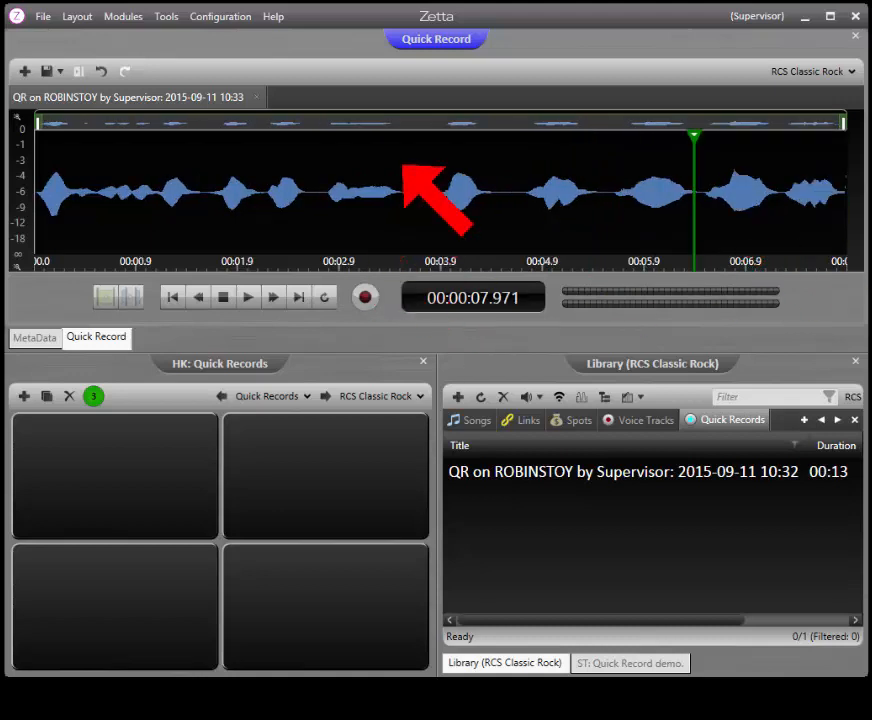
# Step: Save the edited recording as a Quick Record titled Assembly
pyautogui.click(48, 71)
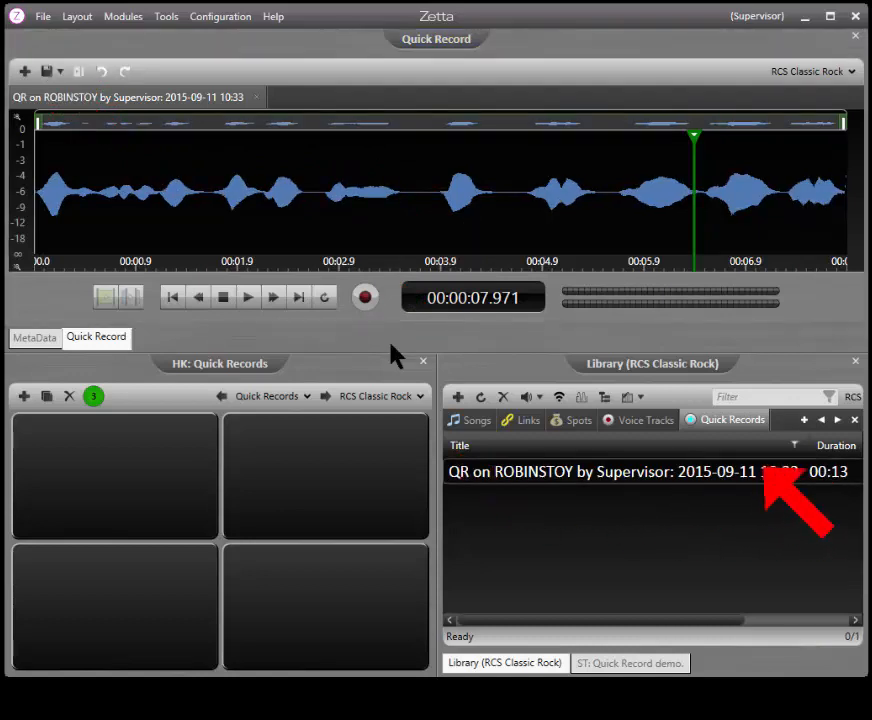
pyautogui.click(60, 77)
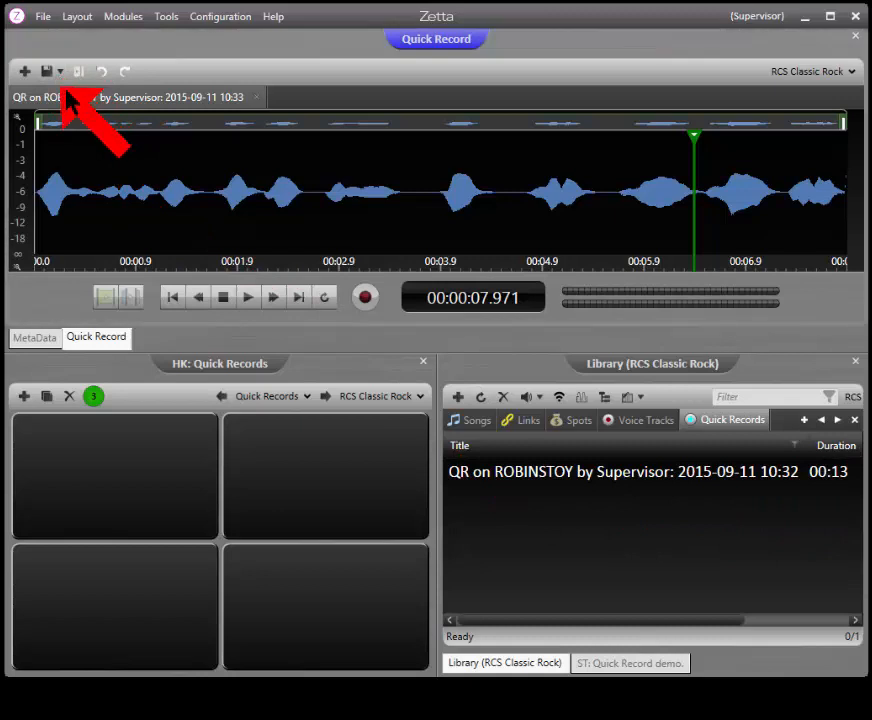
pyautogui.click(50, 74)
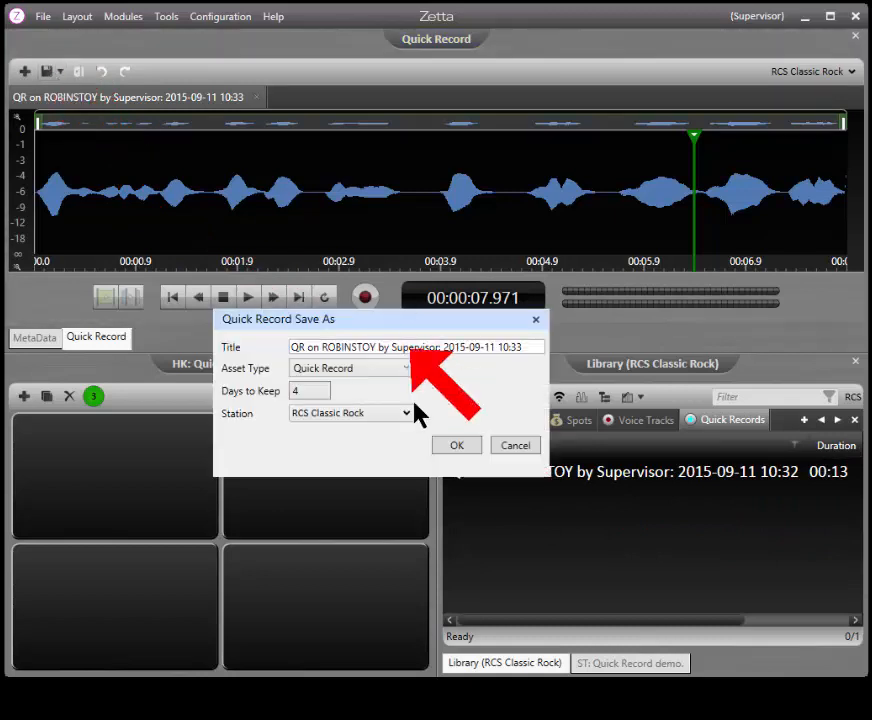
pyautogui.moveTo(519, 347); pyautogui.dragTo(186, 338)
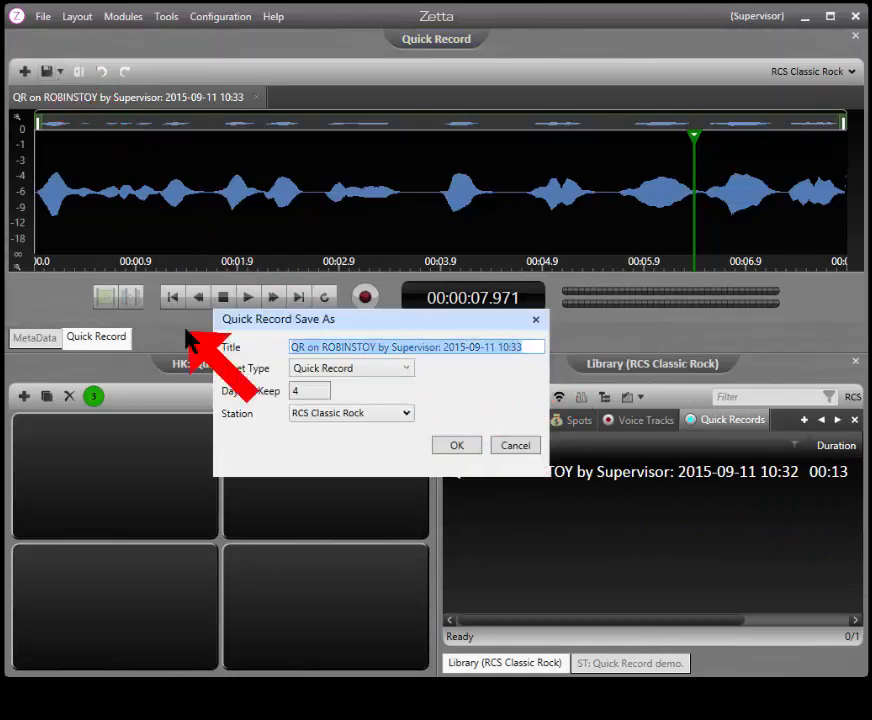
pyautogui.write('Assembl')
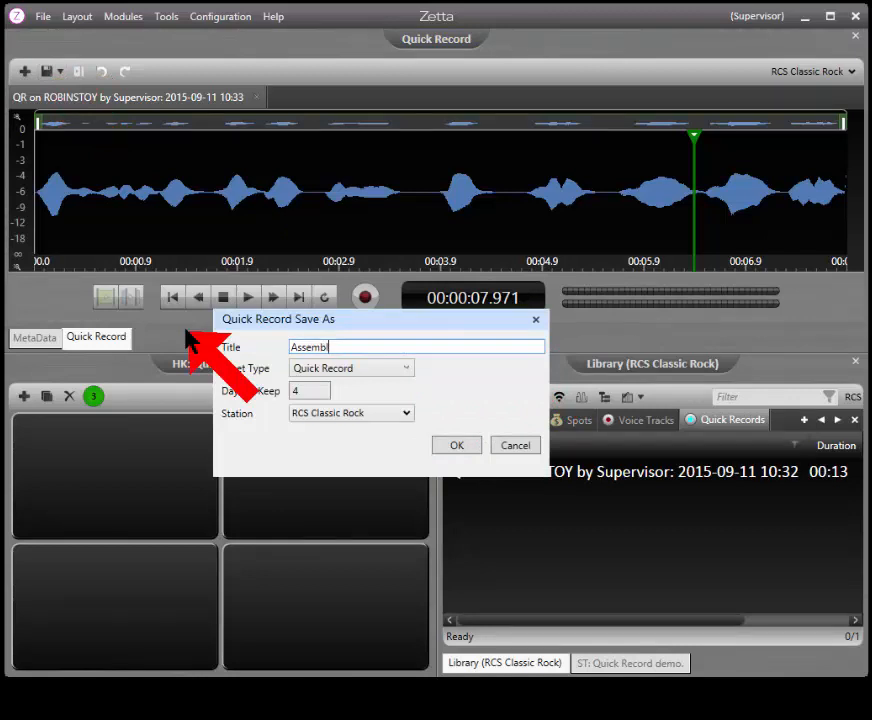
pyautogui.write('y')
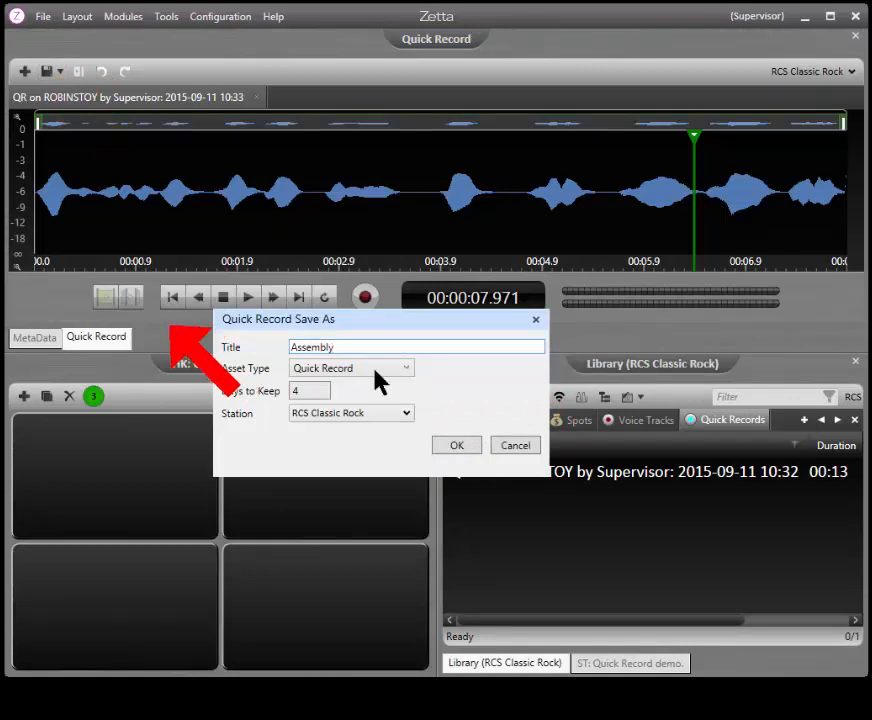
pyautogui.click(456, 445)
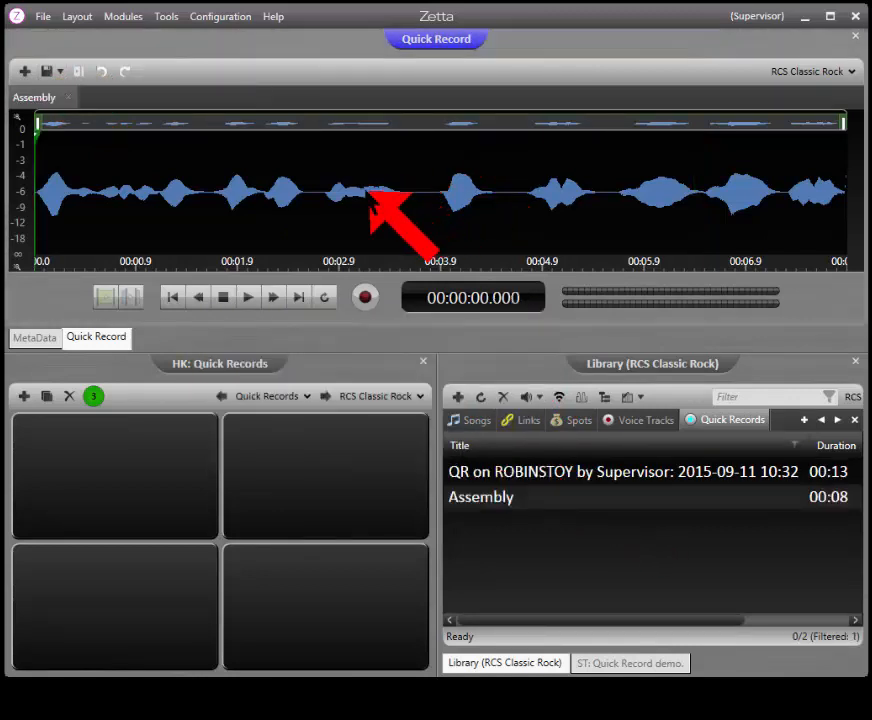
# Step: Select the Assembly audio from about 0.05 seconds to the end and place it on the second hotkey of the first row
pyautogui.moveTo(366, 193)
pyautogui.mouseDown()
pyautogui.moveTo(292, 330)
pyautogui.moveTo(315, 266)
pyautogui.mouseUp()
pyautogui.moveTo(39, 200)
pyautogui.mouseDown()
pyautogui.moveTo(846, 208)
pyautogui.moveTo(415, 152)
pyautogui.moveTo(253, 383)
pyautogui.moveTo(321, 504)
pyautogui.moveTo(310, 495)
pyautogui.mouseUp()
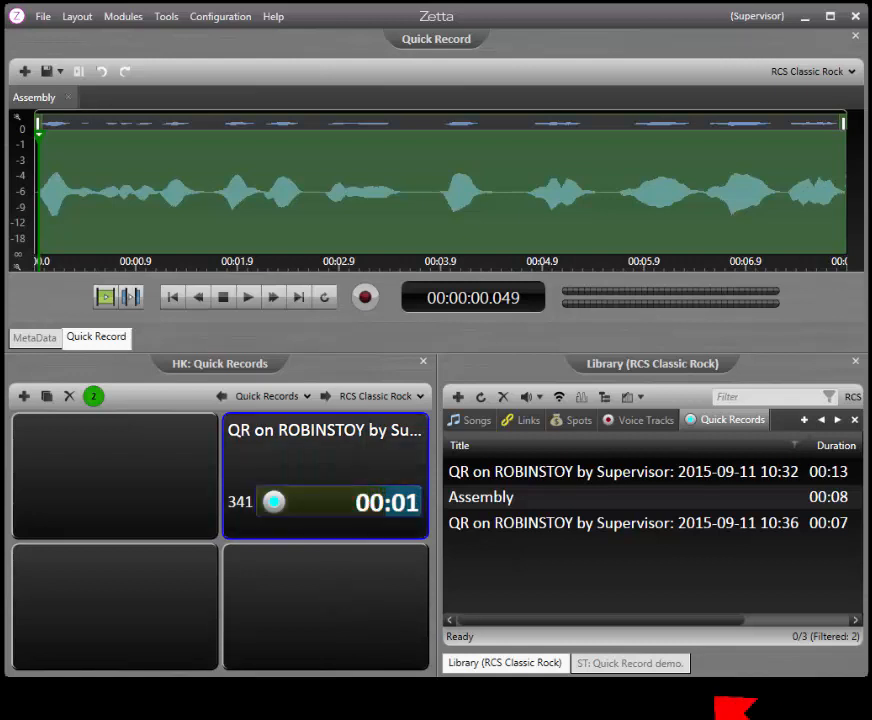
# Step: Show the Quick Record demo stack, add the eight-second recording from the hotkey to it, and play the stack
pyautogui.click(630, 662)
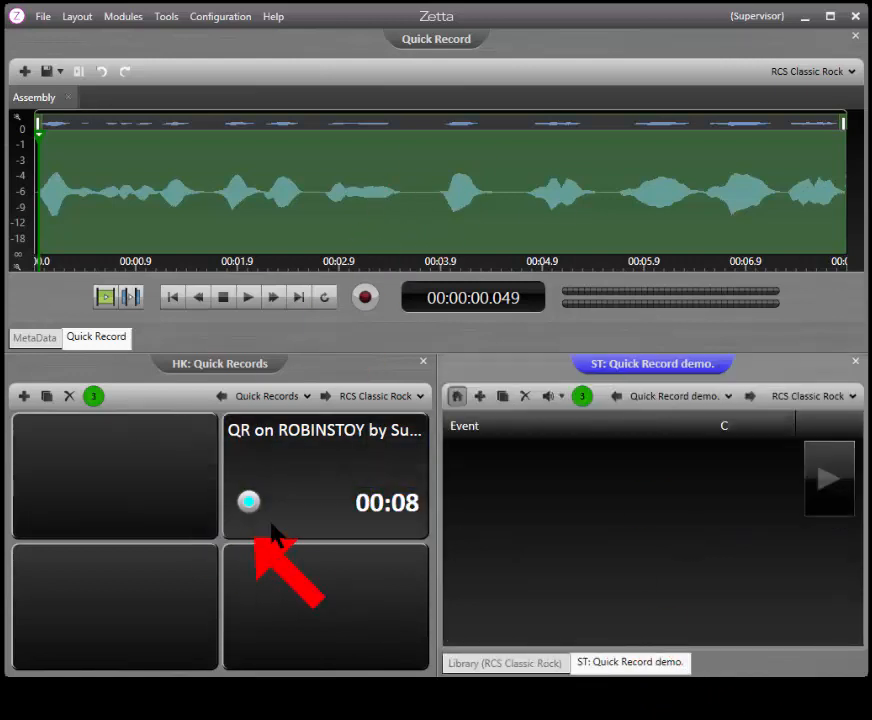
pyautogui.moveTo(323, 473); pyautogui.dragTo(658, 530)
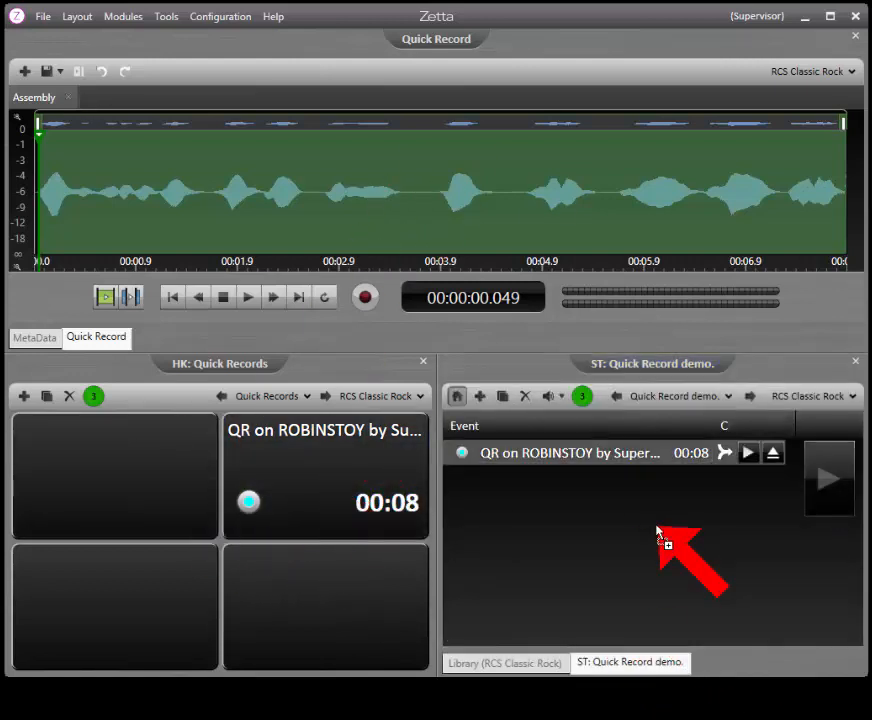
pyautogui.click(836, 479)
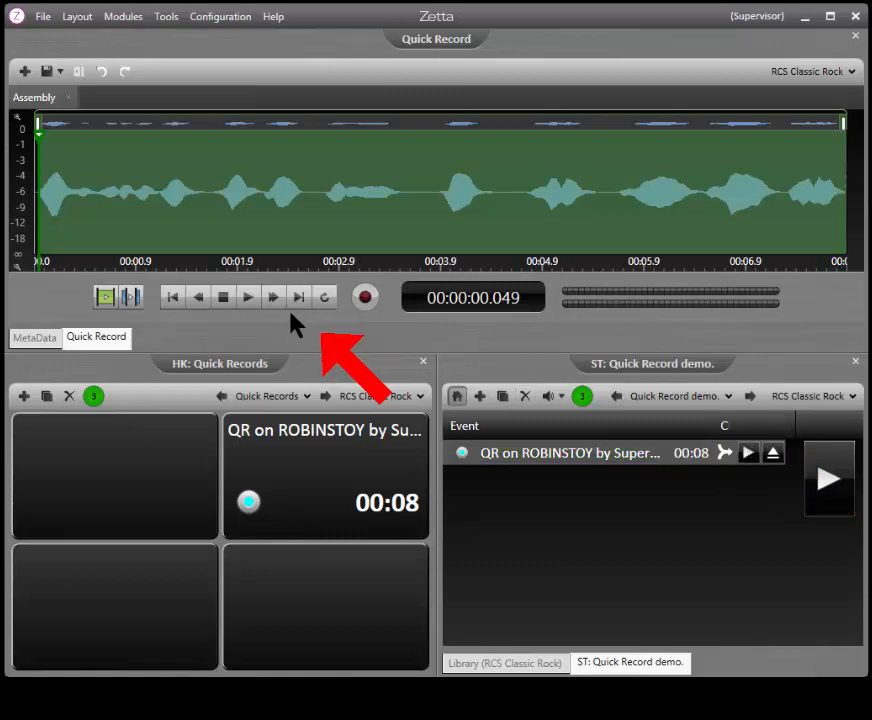
# Step: Save and close the Assembly recording, and remove the eight-second event from the Quick Record demo stack
pyautogui.click(47, 72)
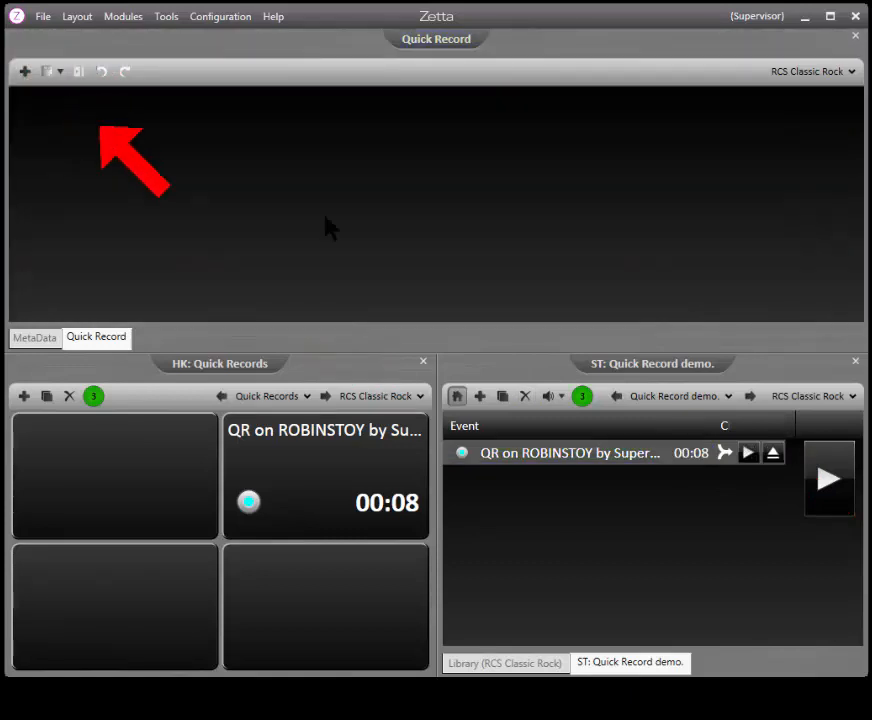
pyautogui.rightClick(595, 455)
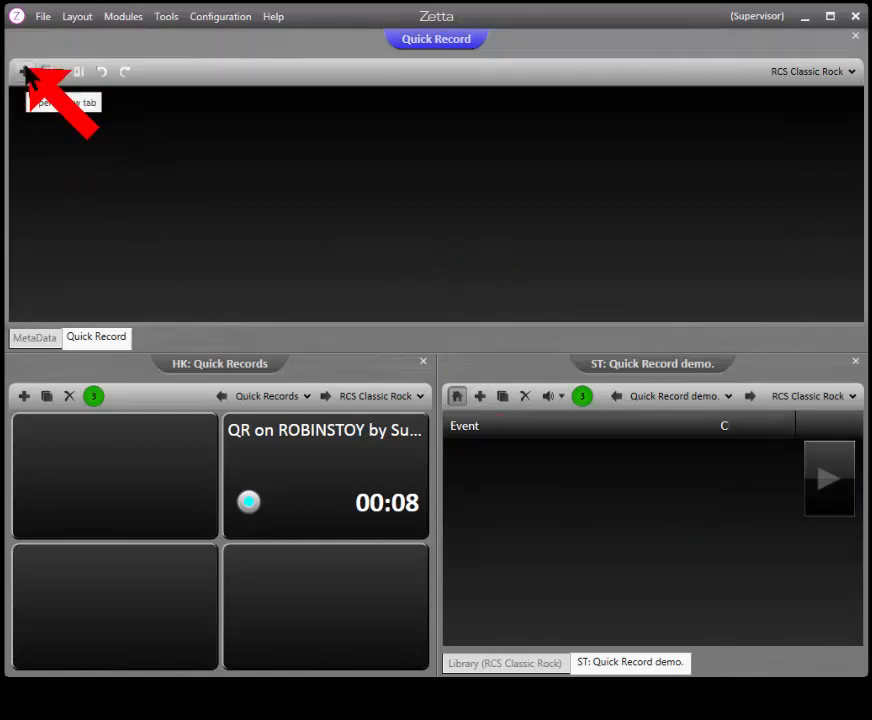
# Step: Record a new take about 15.5 seconds long in a new Quick Record tab
pyautogui.click(25, 72)
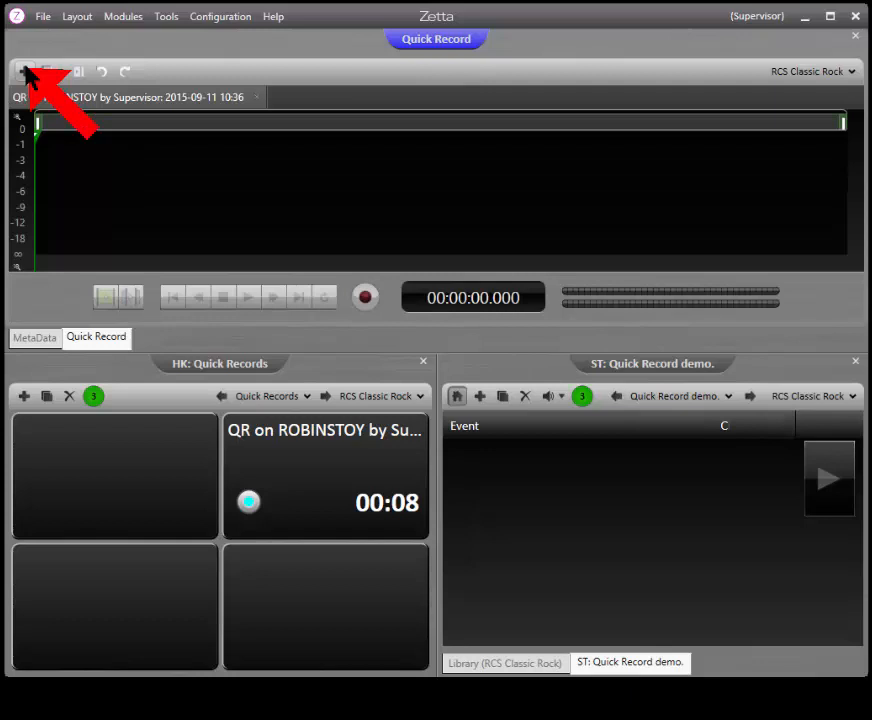
pyautogui.click(362, 297)
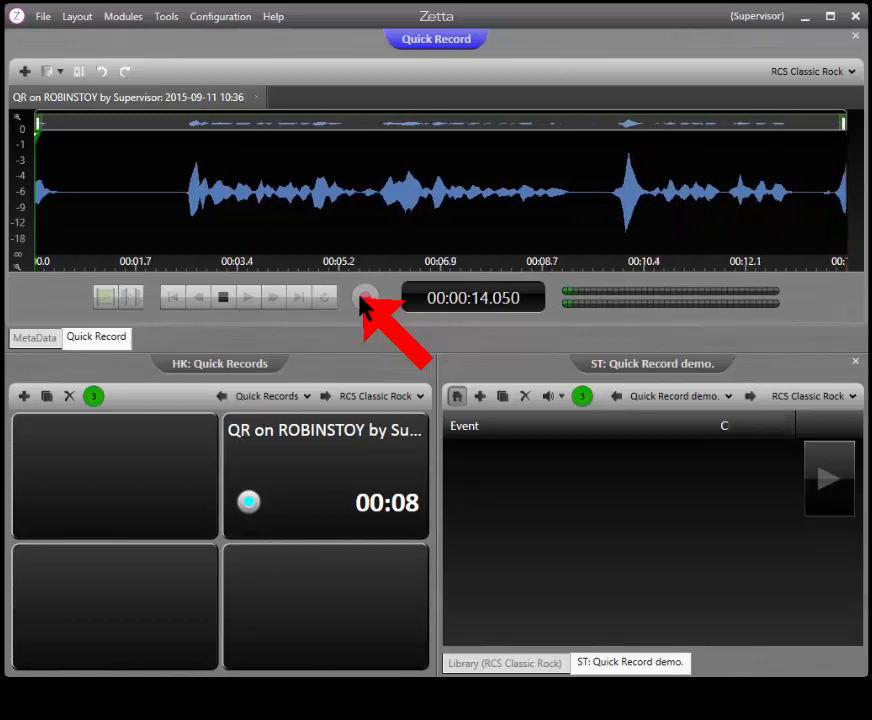
pyautogui.click(224, 297)
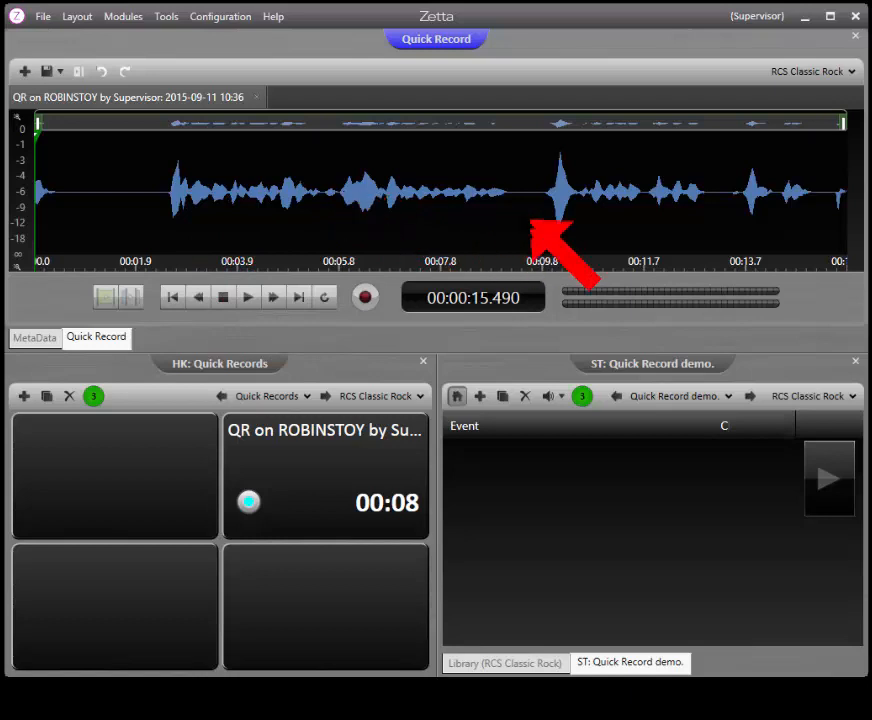
# Step: Select the audio from about 9.8 to 12.9 seconds, preview the selection, and add it to the Quick Record demo stack
pyautogui.moveTo(693, 212); pyautogui.dragTo(710, 211)
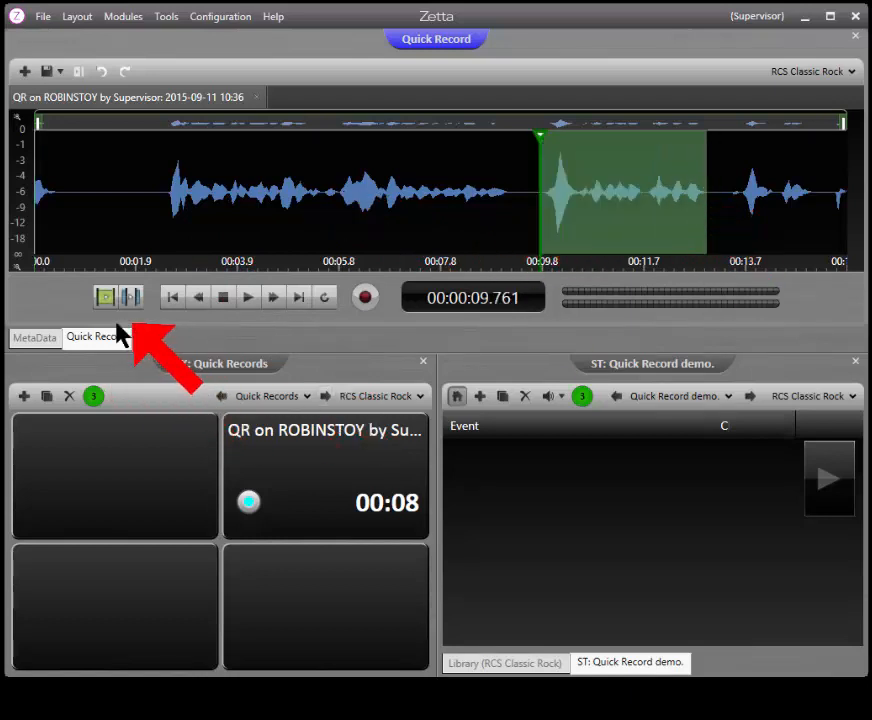
pyautogui.click(107, 299)
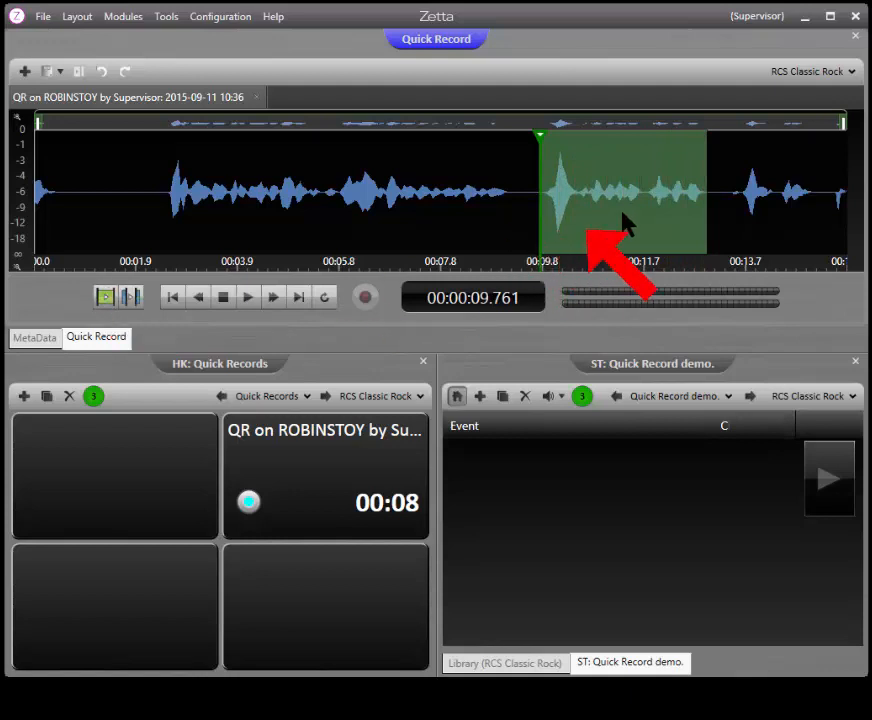
pyautogui.moveTo(623, 197); pyautogui.dragTo(626, 487)
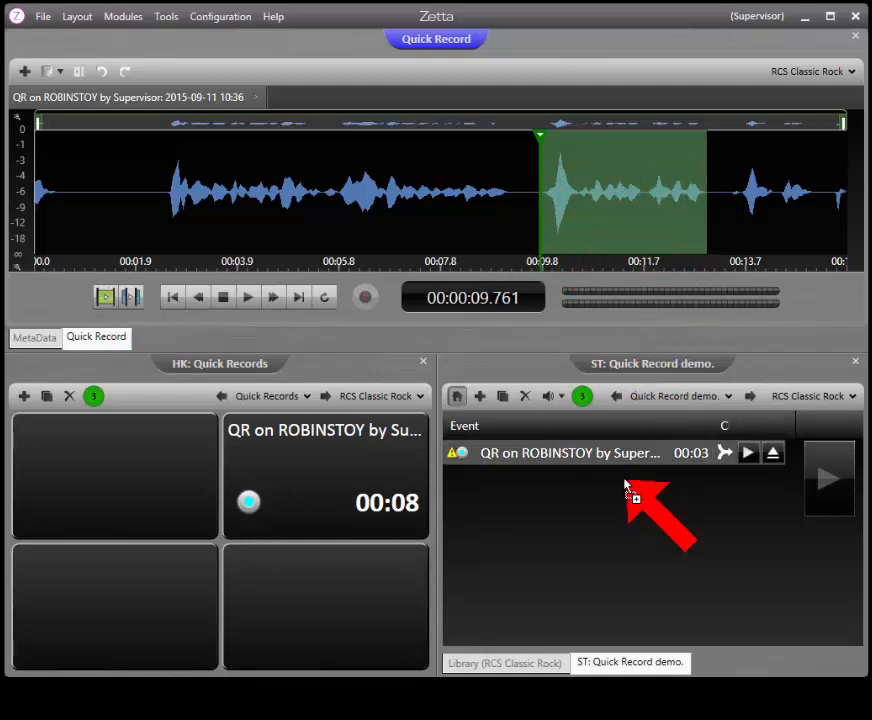
# Step: Record another take about 10.4 seconds long in a new tab and close it, saving the changes
pyautogui.click(25, 72)
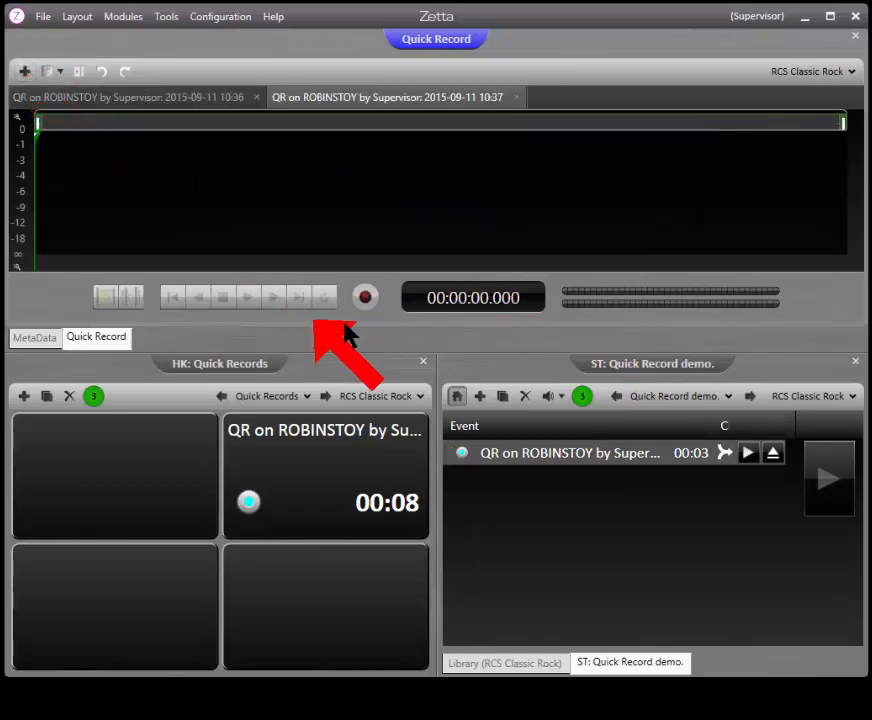
pyautogui.click(365, 297)
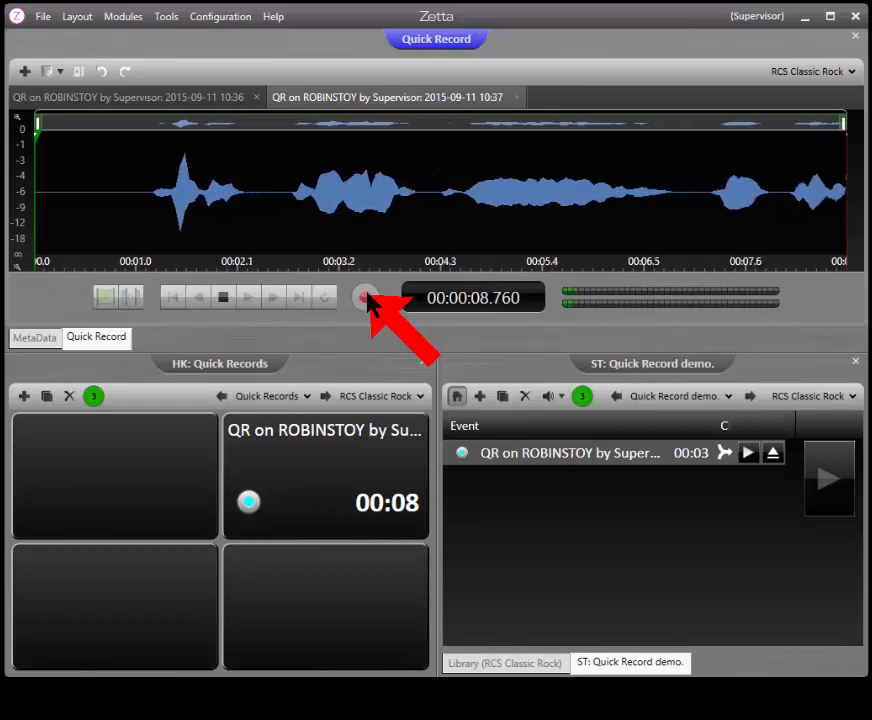
pyautogui.click(223, 297)
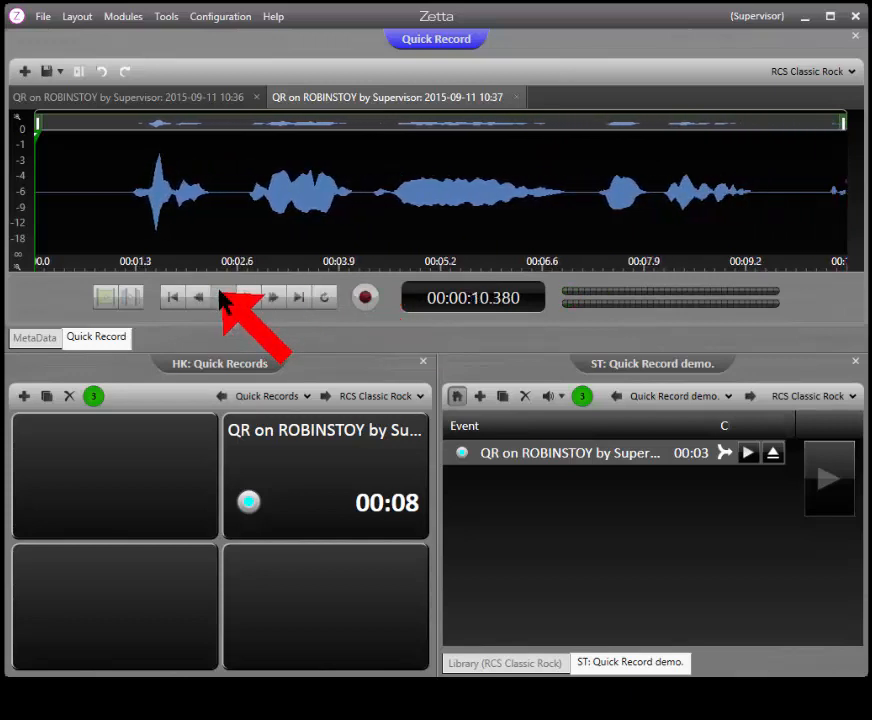
pyautogui.click(516, 97)
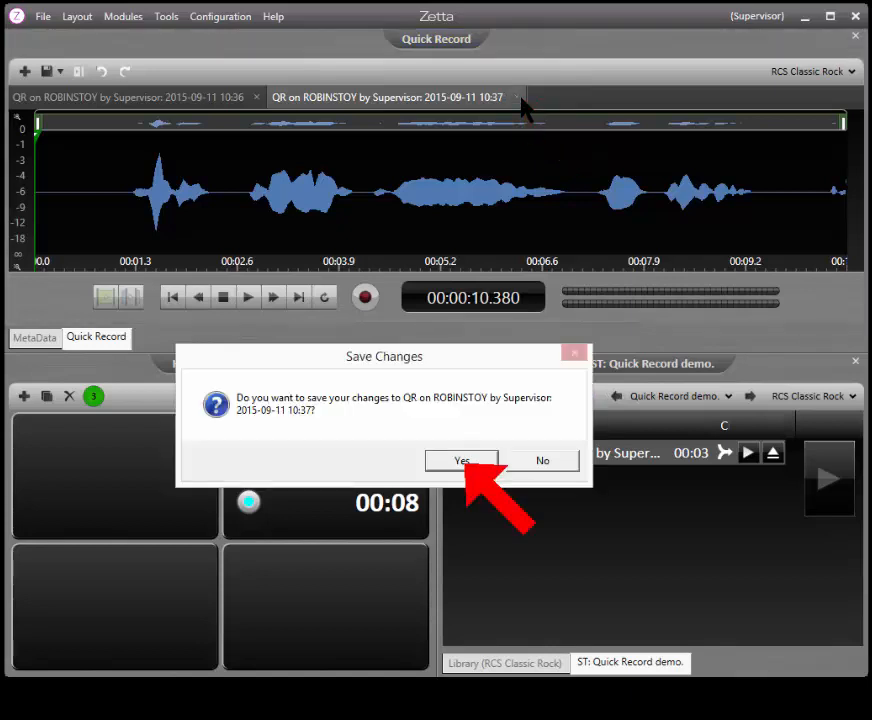
pyautogui.click(466, 459)
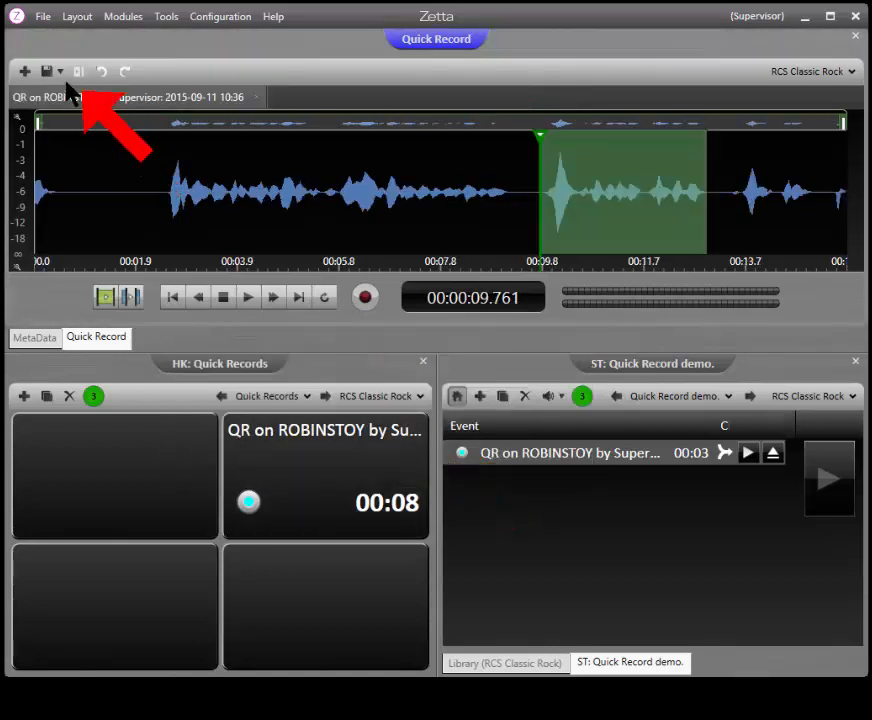
# Step: Record a take about 7.2 seconds long in a second recording tab
pyautogui.click(25, 72)
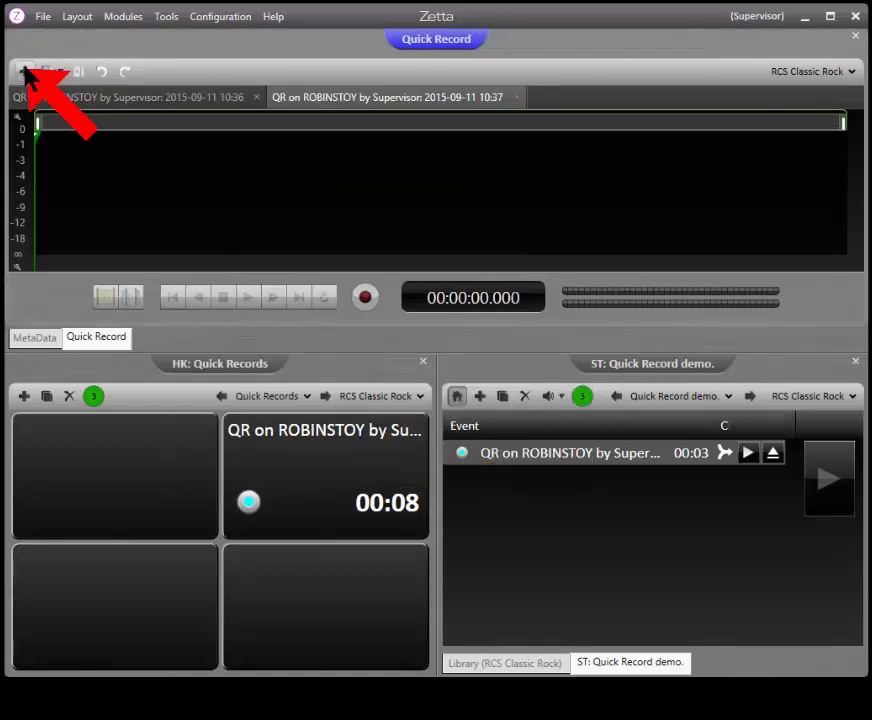
pyautogui.click(366, 298)
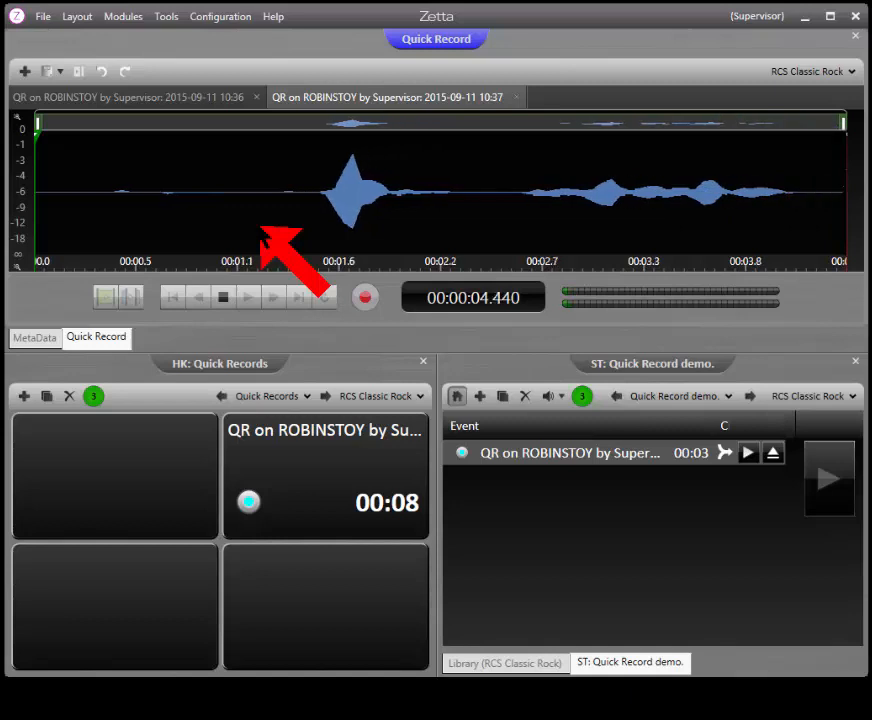
pyautogui.click(228, 300)
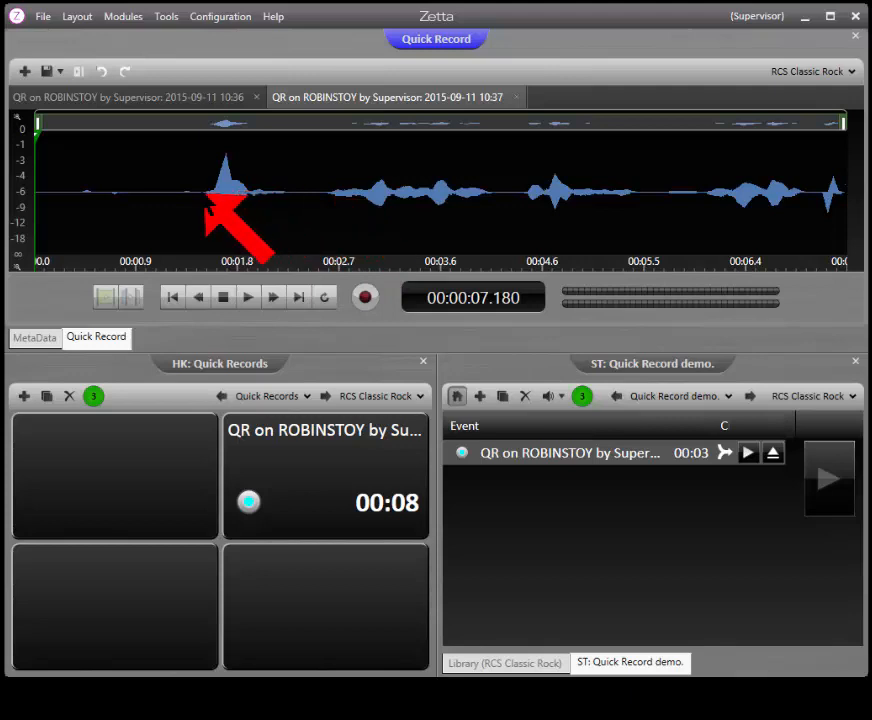
# Step: Select the new take's audio from about 1.5 seconds to the end and add it below the existing stack event
pyautogui.moveTo(204, 197)
pyautogui.mouseDown()
pyautogui.moveTo(216, 207)
pyautogui.moveTo(858, 262)
pyautogui.mouseUp()
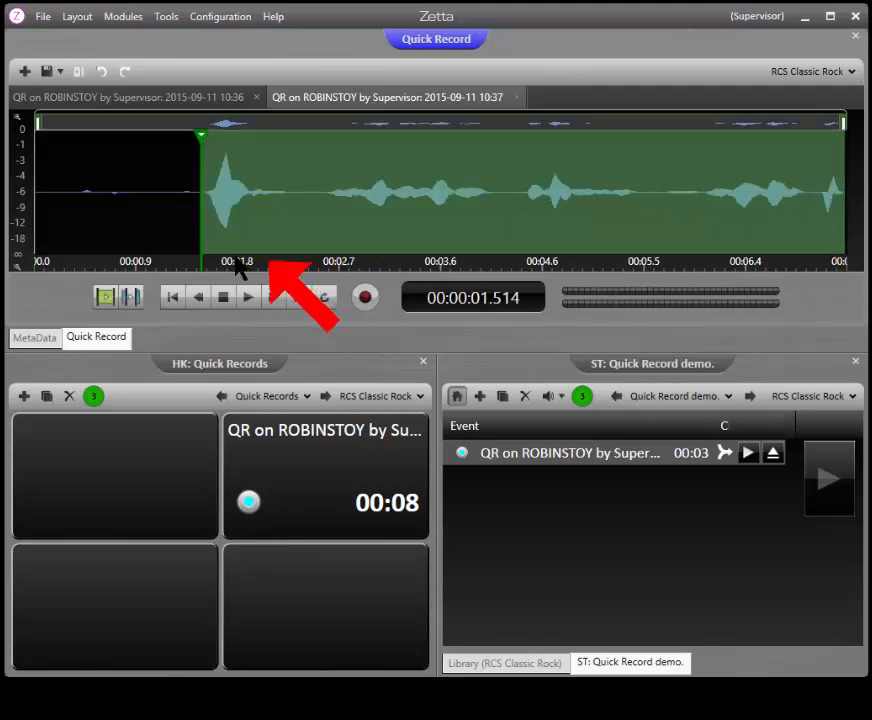
pyautogui.click(130, 295)
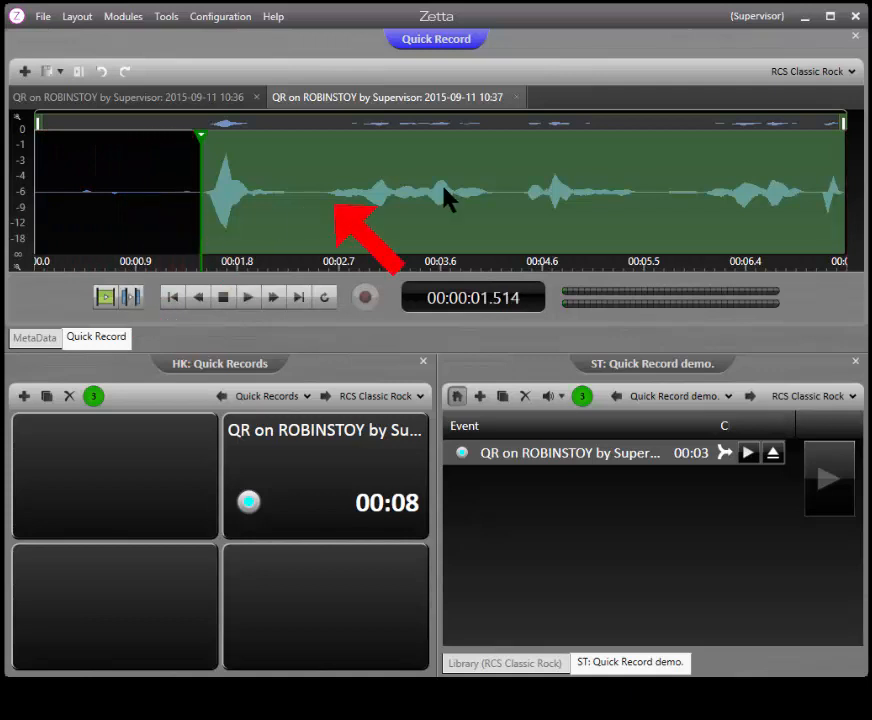
pyautogui.moveTo(500, 182); pyautogui.dragTo(538, 531)
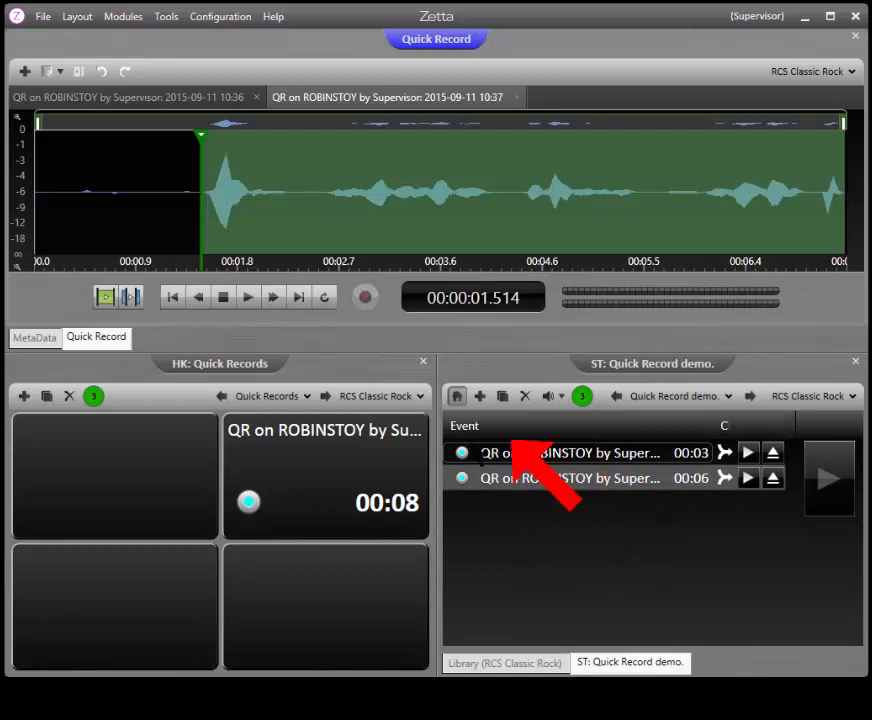
# Step: Set the second stack event's chain type to Stop, select the first event, and play the stack
pyautogui.click(725, 478)
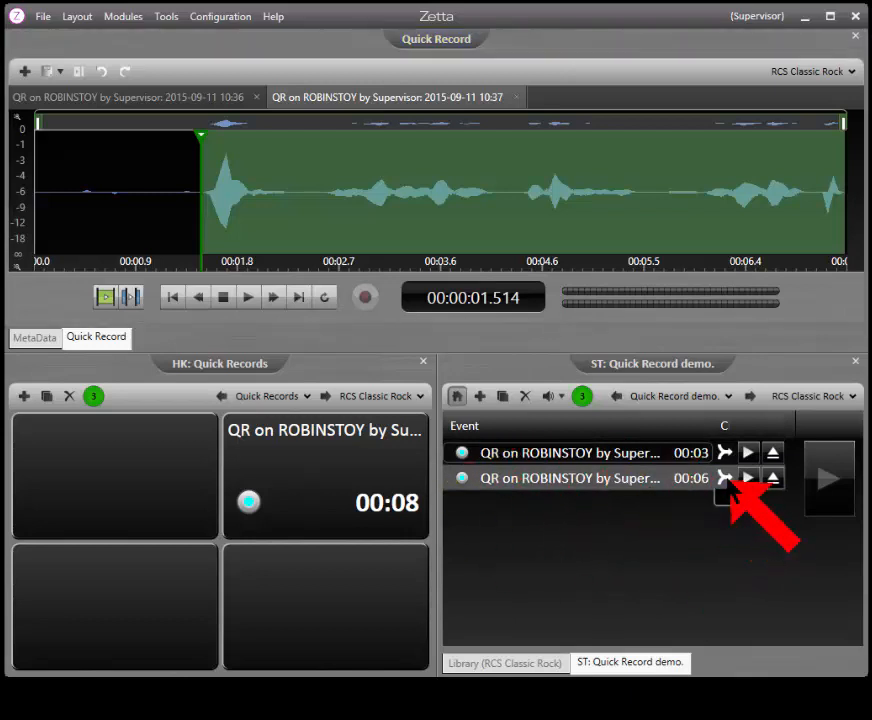
pyautogui.click(736, 546)
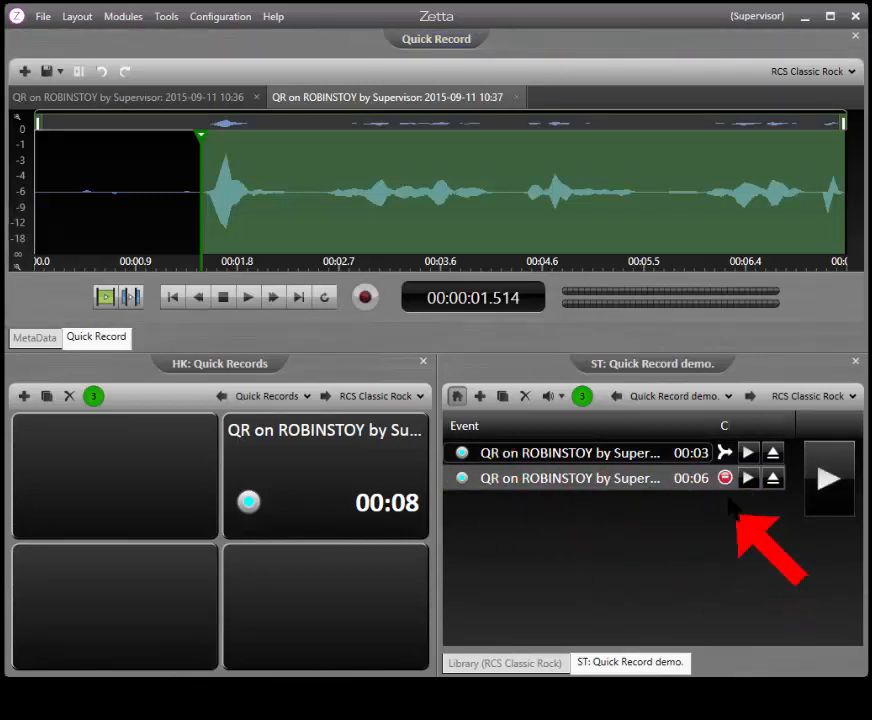
pyautogui.click(597, 455)
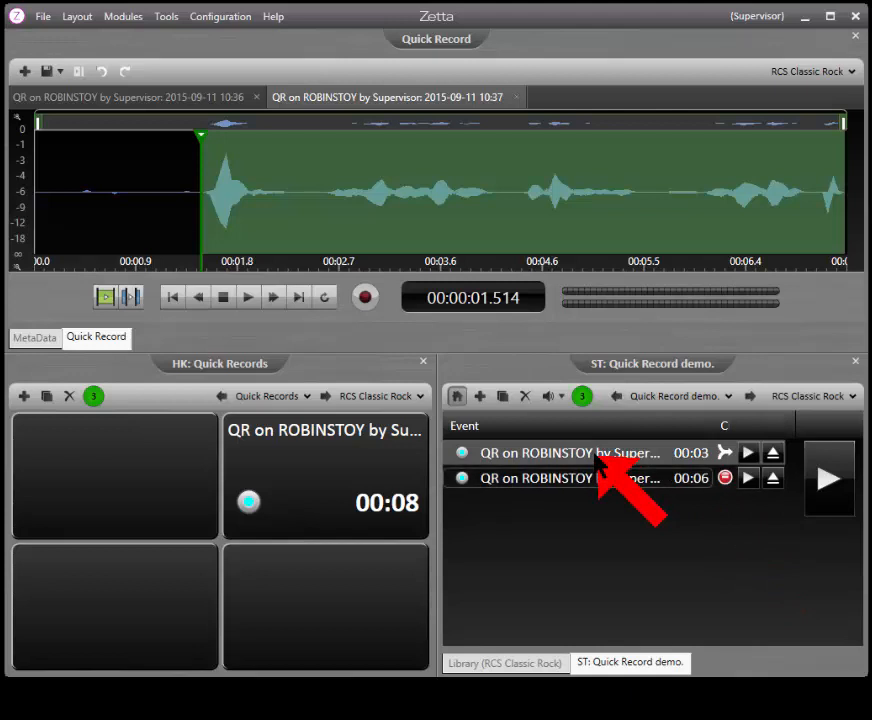
pyautogui.click(837, 485)
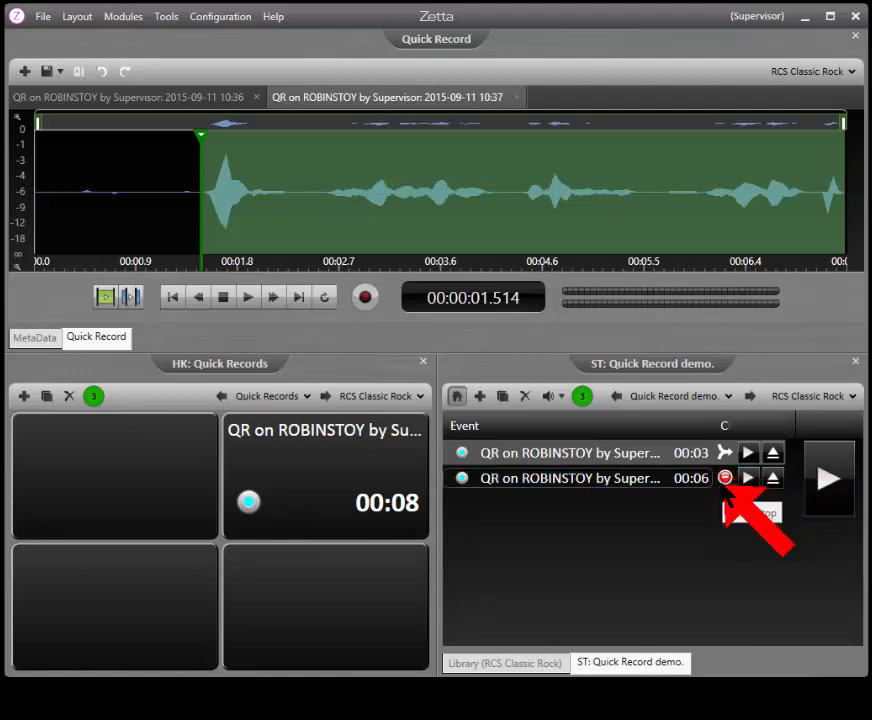
# Step: Change the second stack event's chain type to segue and play the stack again, stopping the first event during playback
pyautogui.rightClick(727, 481)
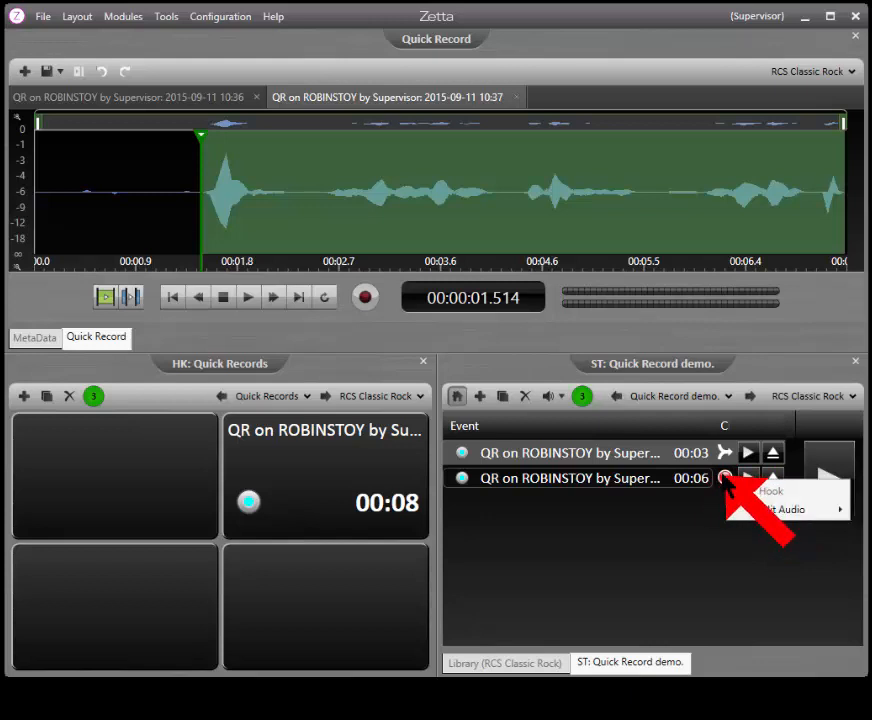
pyautogui.click(726, 480)
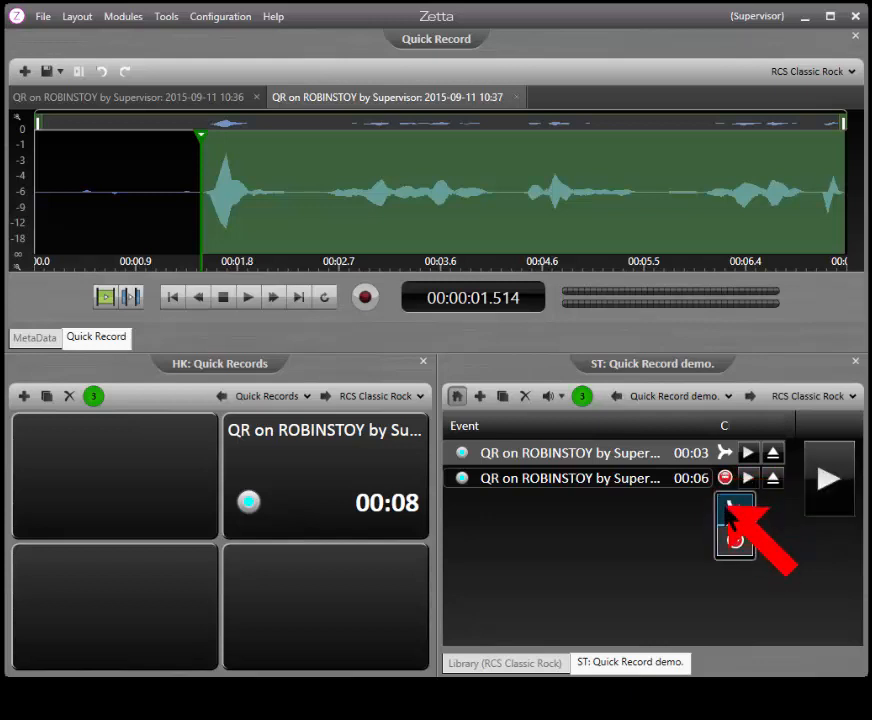
pyautogui.click(736, 509)
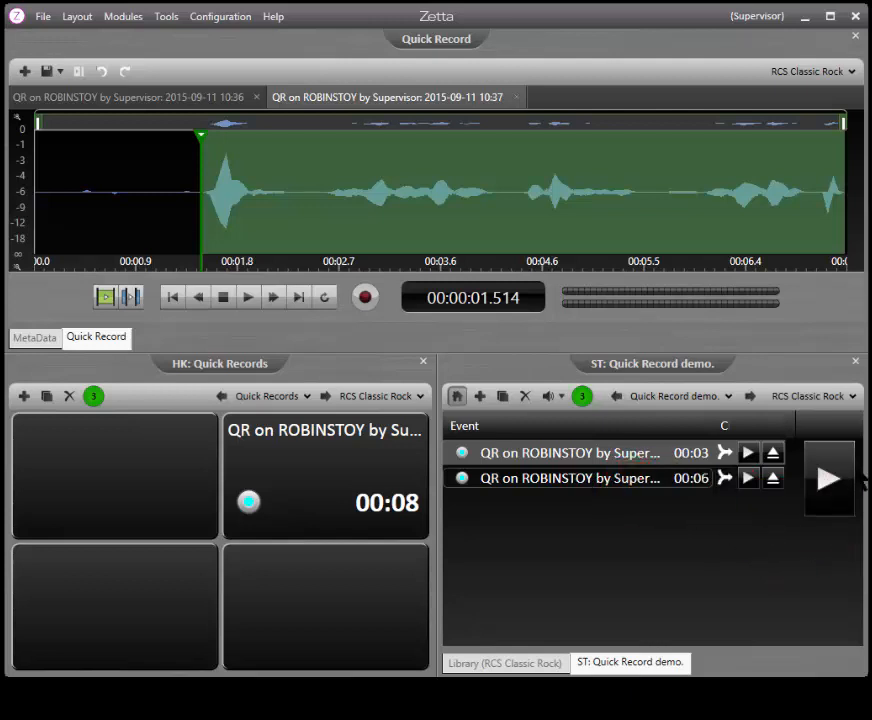
pyautogui.click(822, 478)
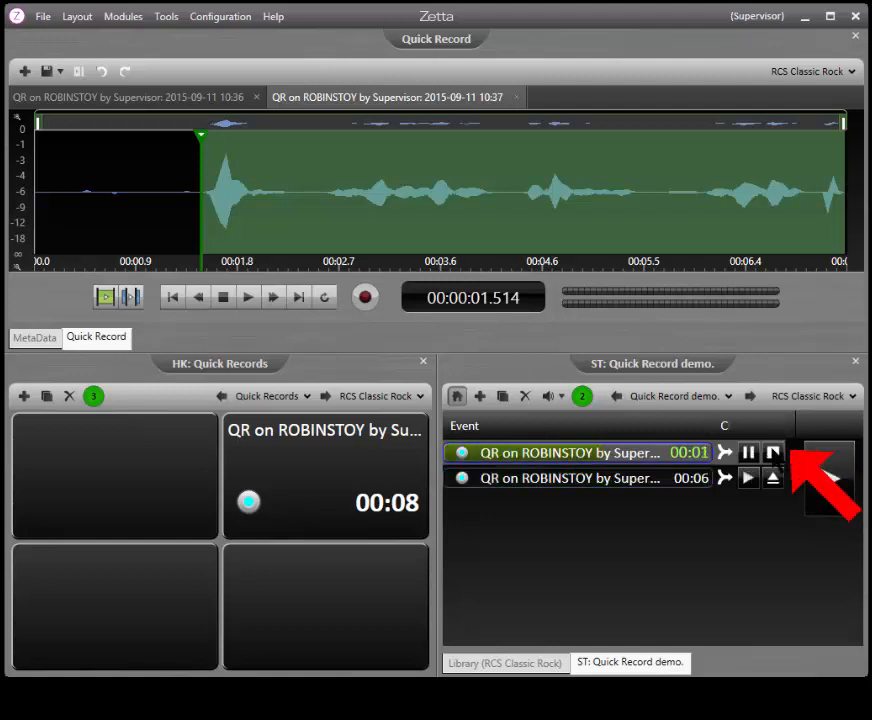
pyautogui.click(773, 453)
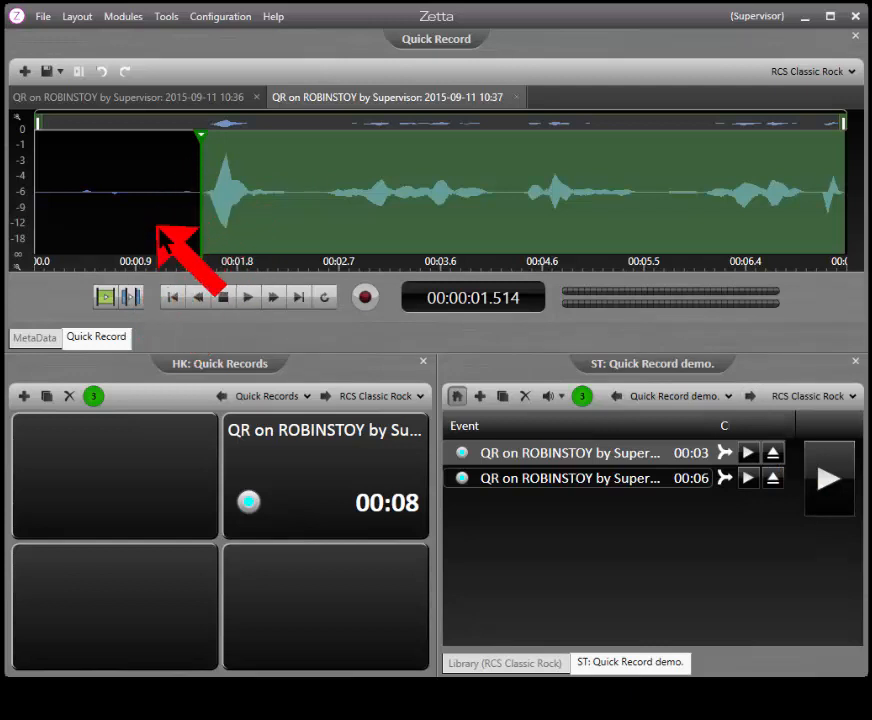
# Step: Record a take about 12 seconds long in a third recording tab and show its Audio Clips list
pyautogui.click(25, 71)
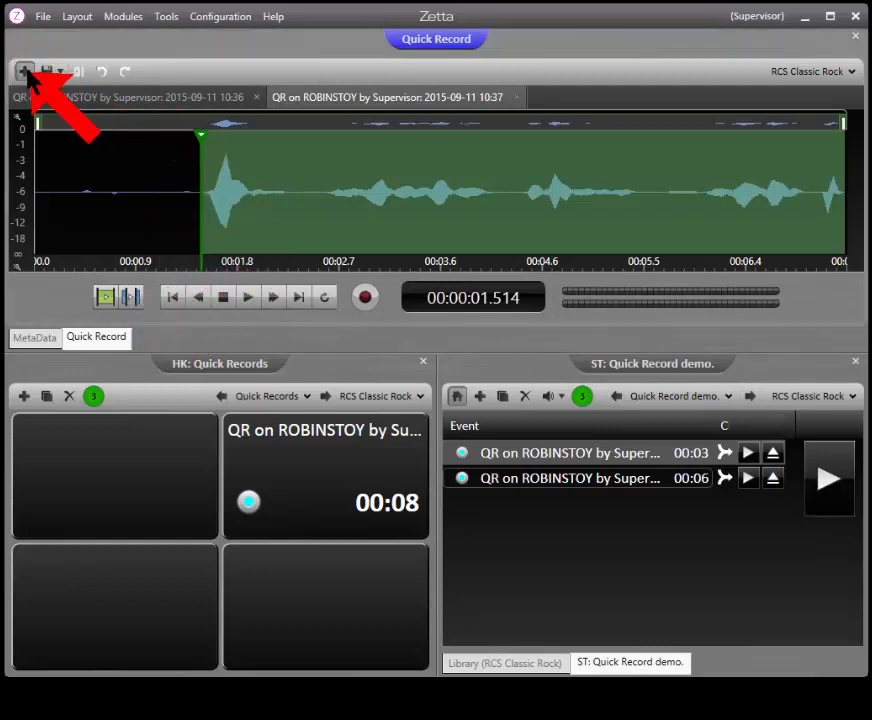
pyautogui.click(366, 298)
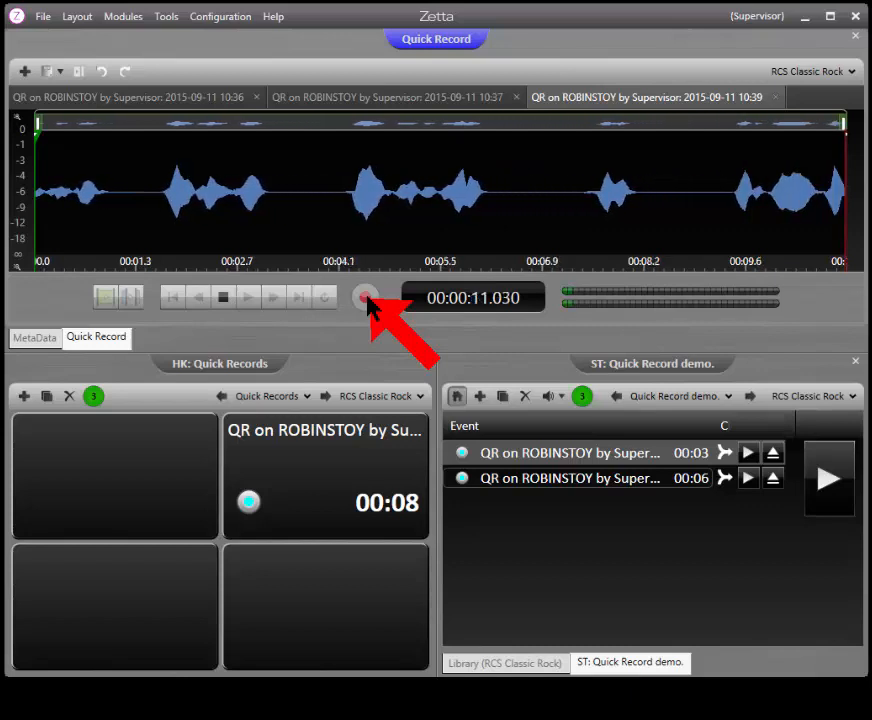
pyautogui.click(228, 296)
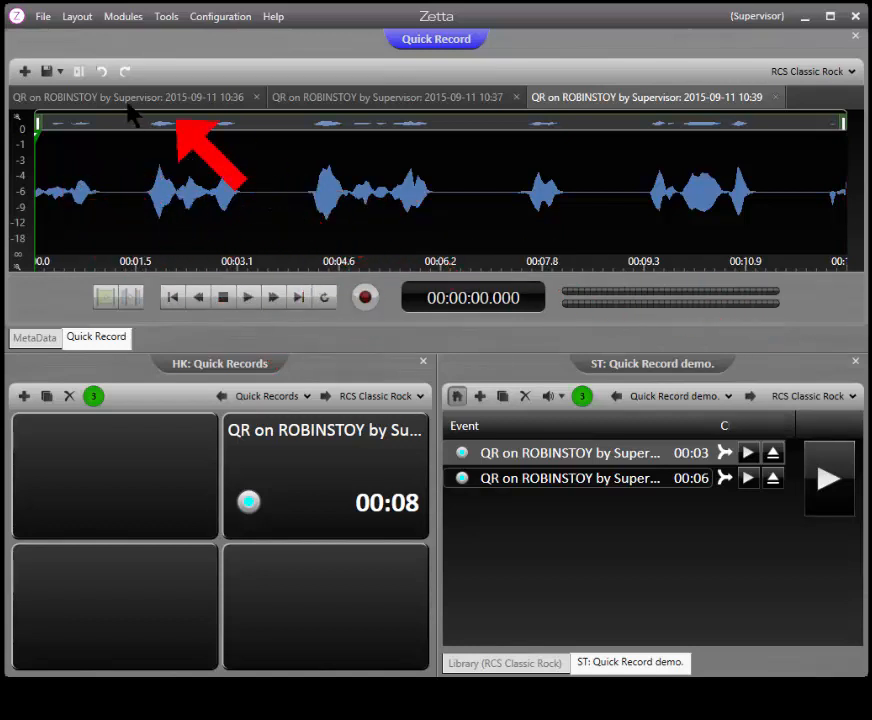
pyautogui.click(80, 73)
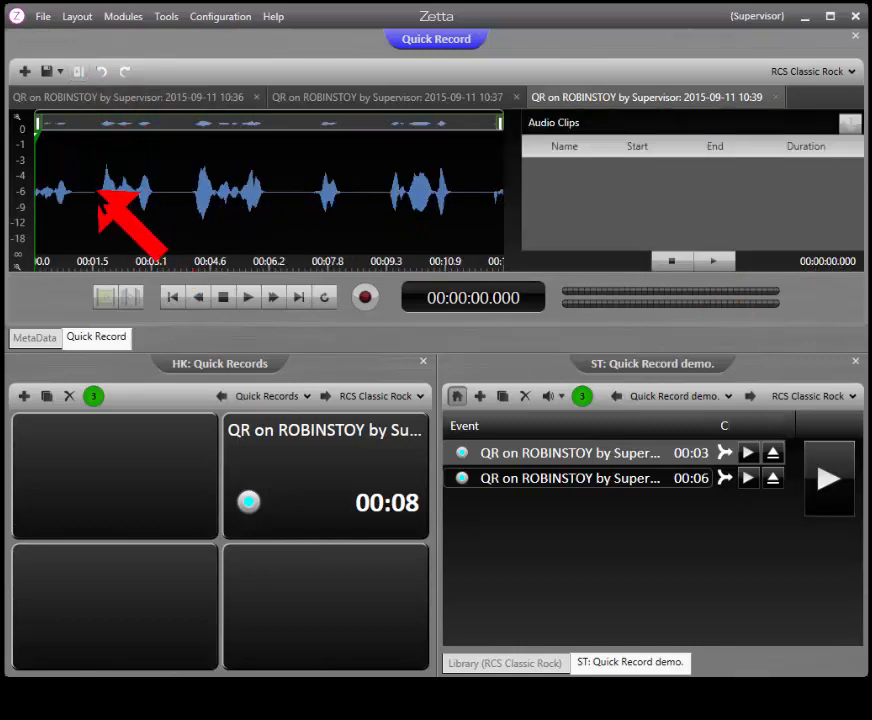
# Step: Select the phrase from about 1.6 to 3.2 seconds, preview it, and add it to the Audio Clips list
pyautogui.moveTo(96, 192); pyautogui.dragTo(155, 210)
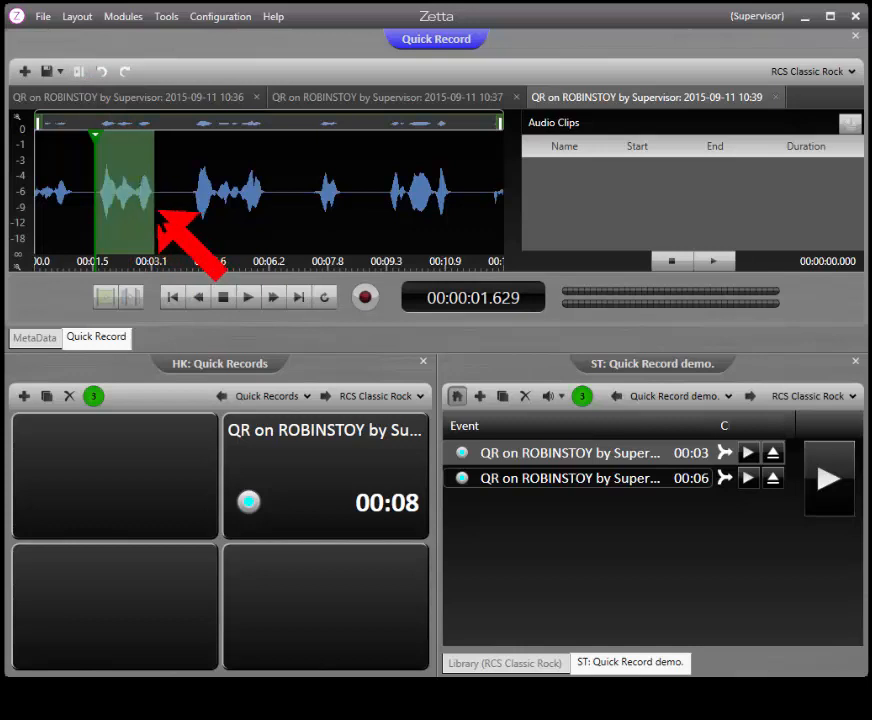
pyautogui.click(105, 297)
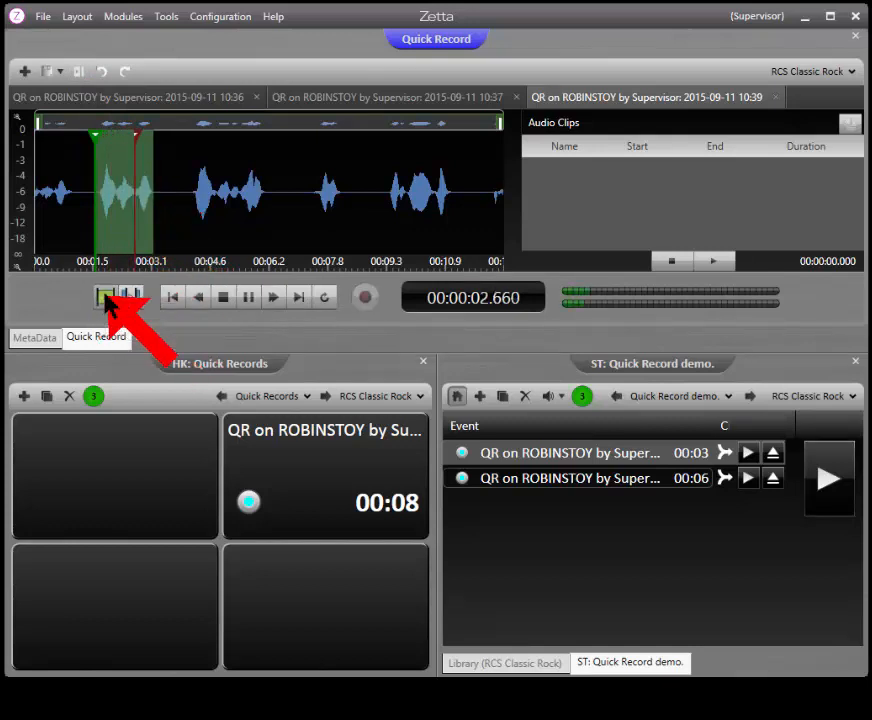
pyautogui.moveTo(104, 150); pyautogui.dragTo(594, 184)
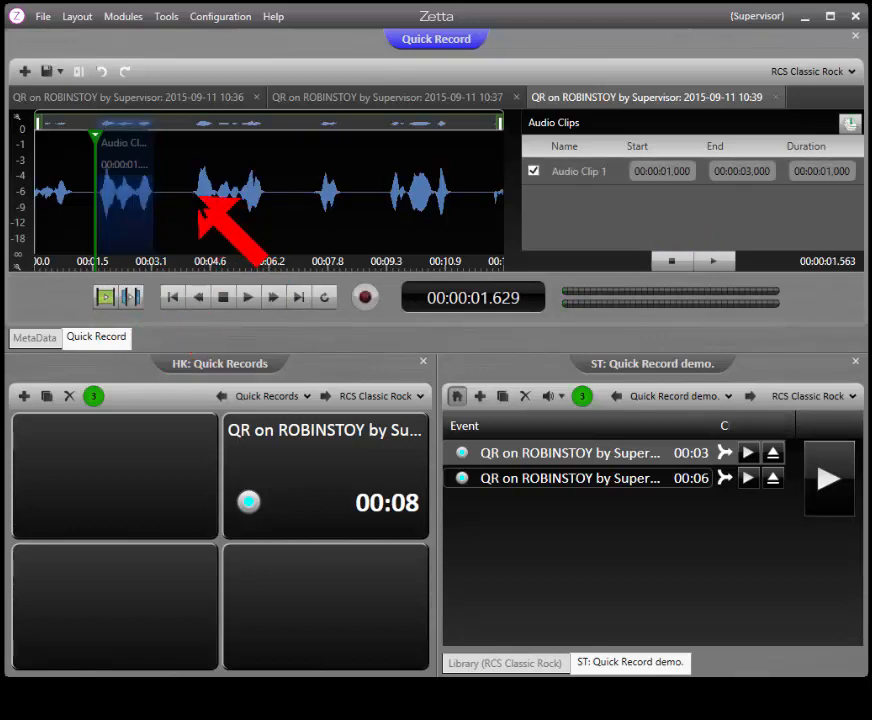
# Step: Select only the short phrase from about 7.4 to 8.1 seconds, preview it, and add it as the second audio clip
pyautogui.moveTo(316, 203); pyautogui.dragTo(352, 204)
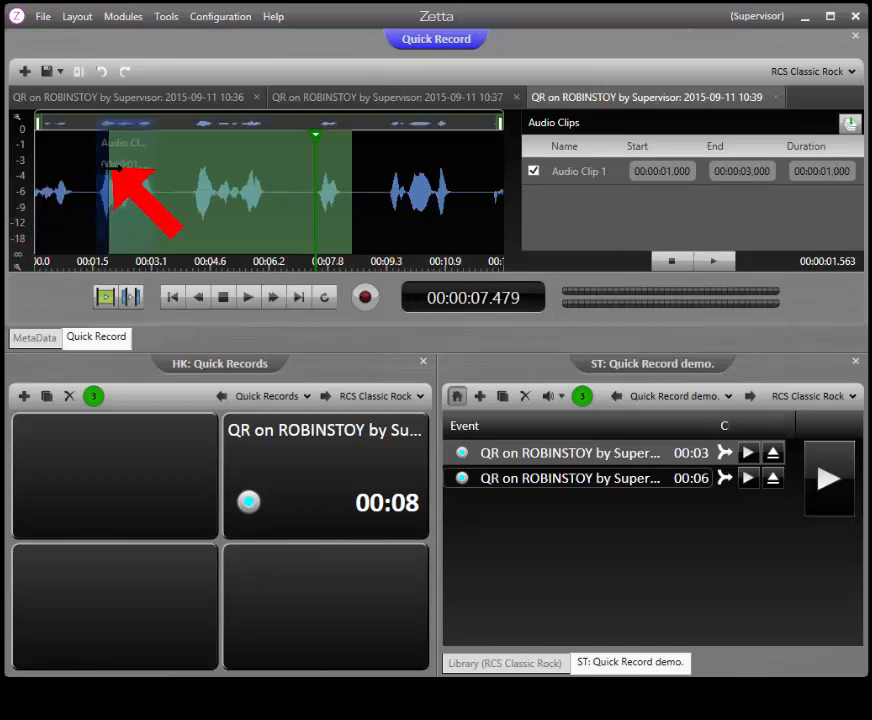
pyautogui.moveTo(113, 168); pyautogui.dragTo(316, 179)
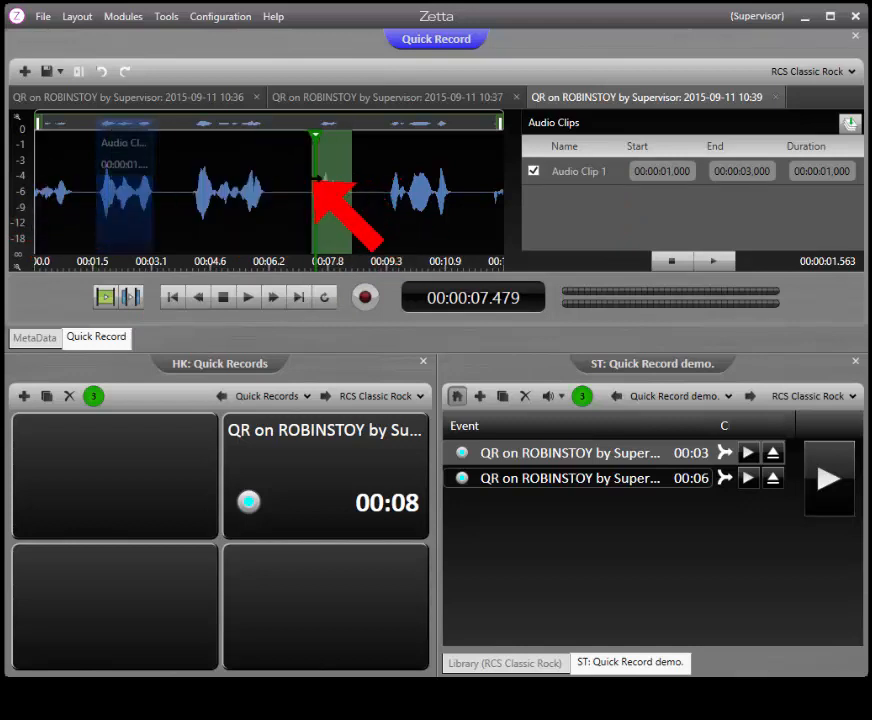
pyautogui.click(105, 297)
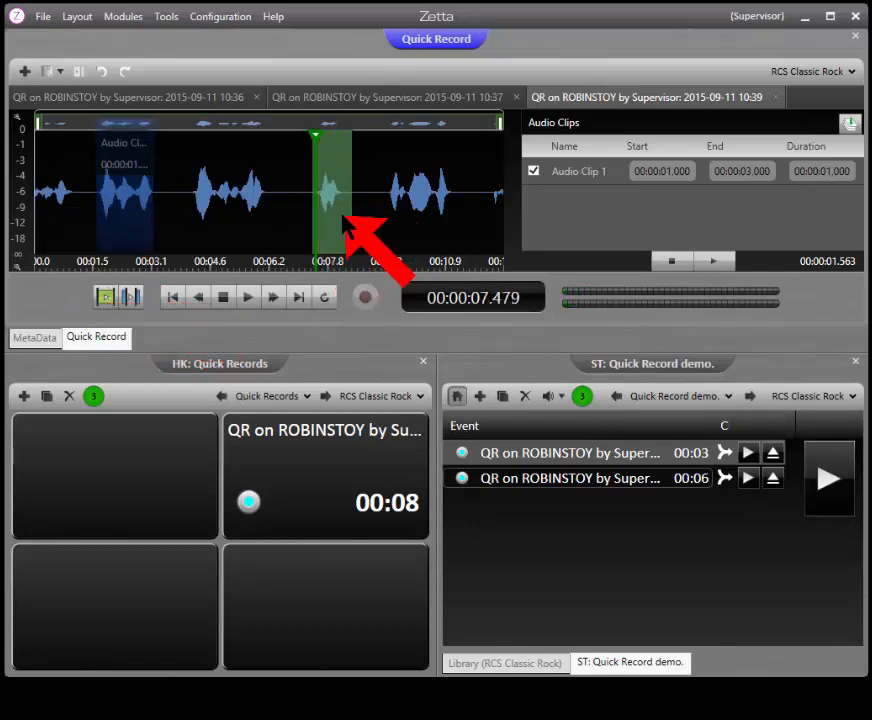
pyautogui.moveTo(347, 221); pyautogui.dragTo(335, 222)
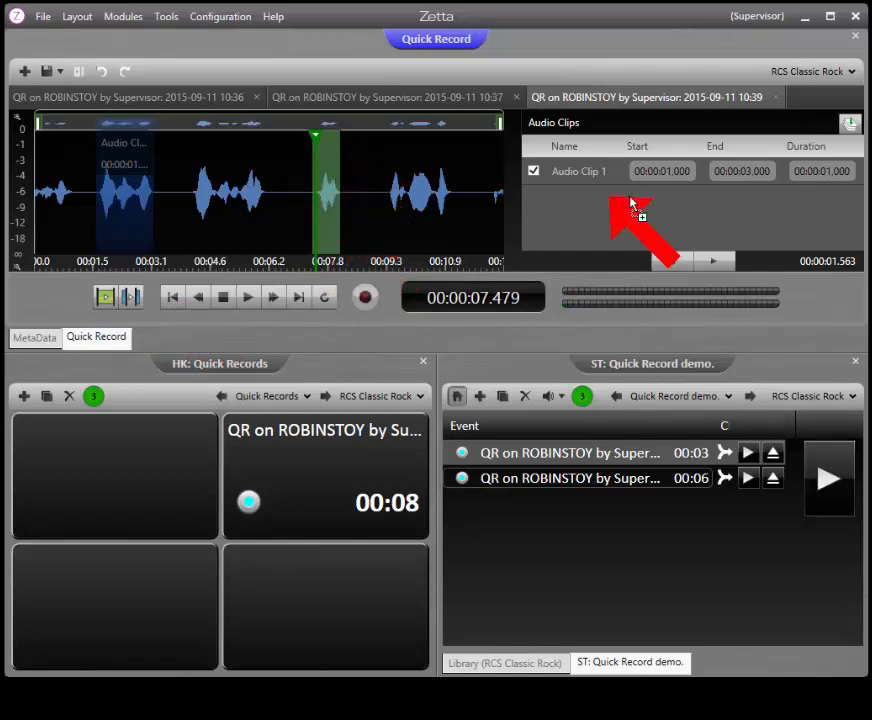
pyautogui.moveTo(630, 207); pyautogui.dragTo(630, 207)
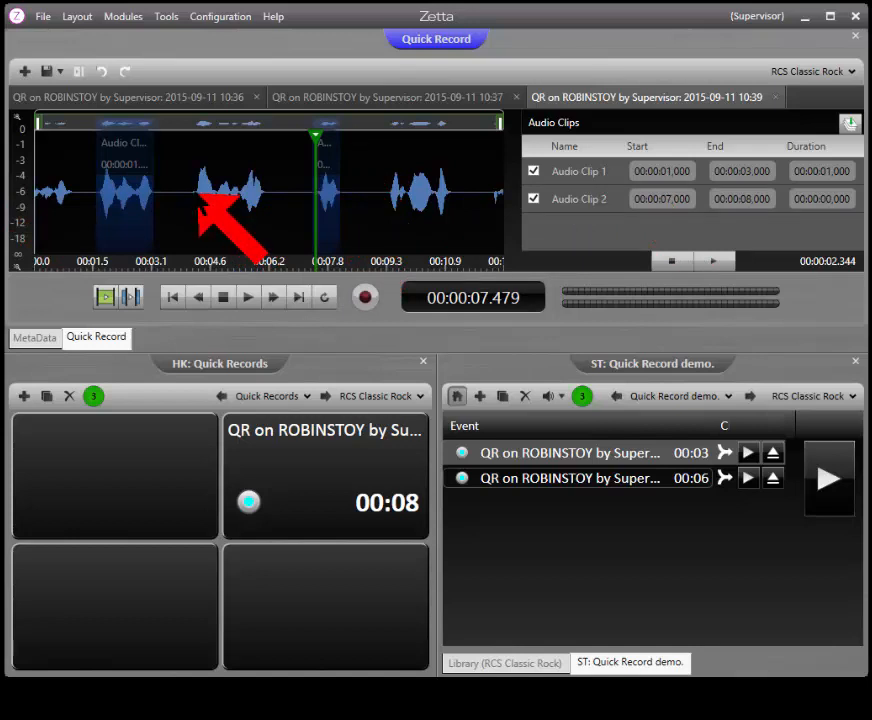
# Step: Select the phrase from about 4.3 to 6.3 seconds, preview it, and add it as the third audio clip
pyautogui.click(196, 193)
pyautogui.moveTo(331, 200); pyautogui.dragTo(195, 201)
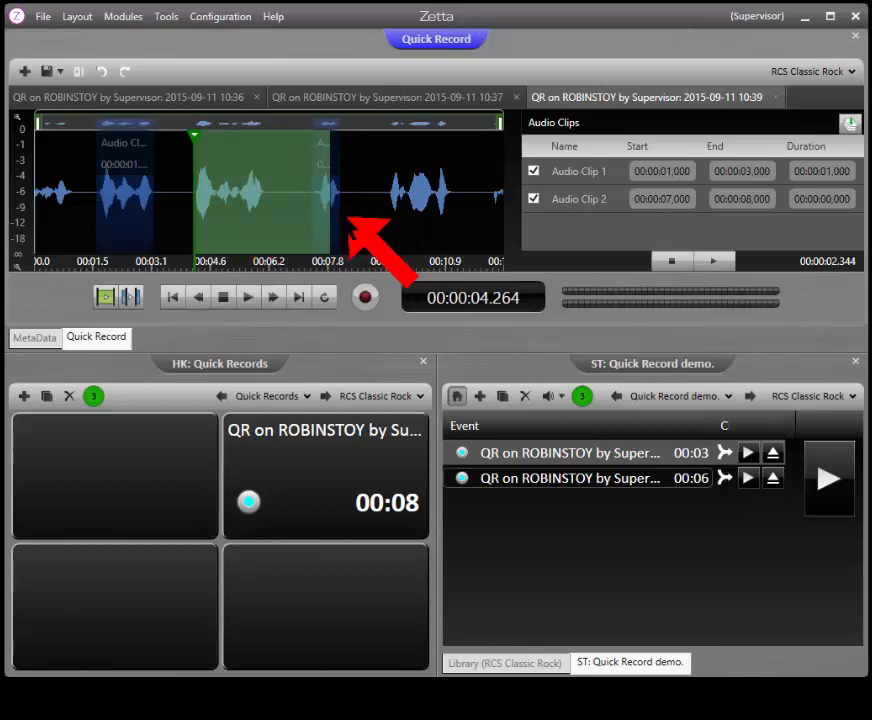
pyautogui.moveTo(310, 219); pyautogui.dragTo(266, 228)
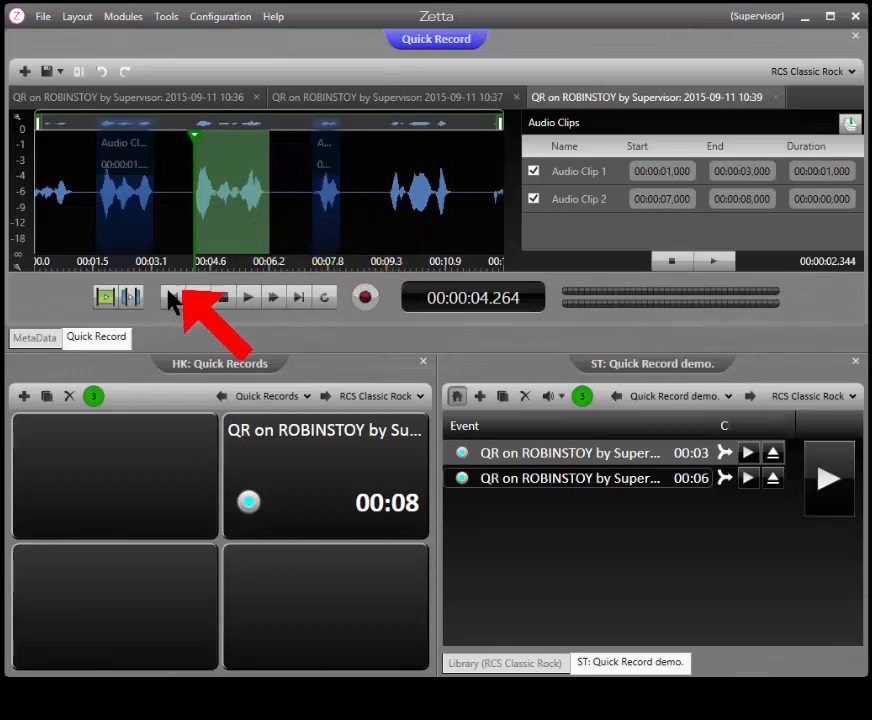
pyautogui.click(105, 297)
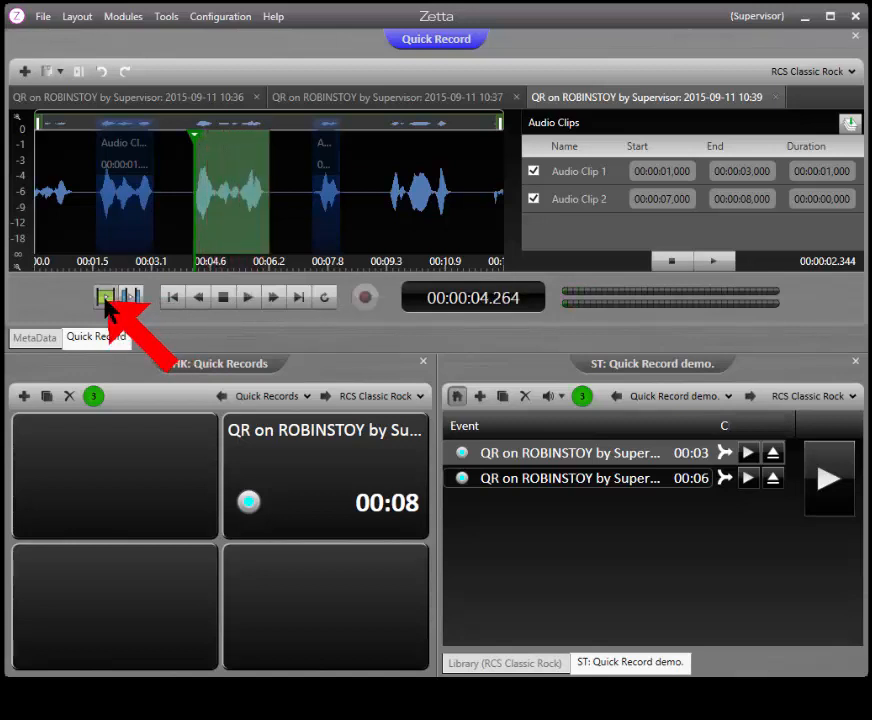
pyautogui.moveTo(222, 160); pyautogui.dragTo(576, 231)
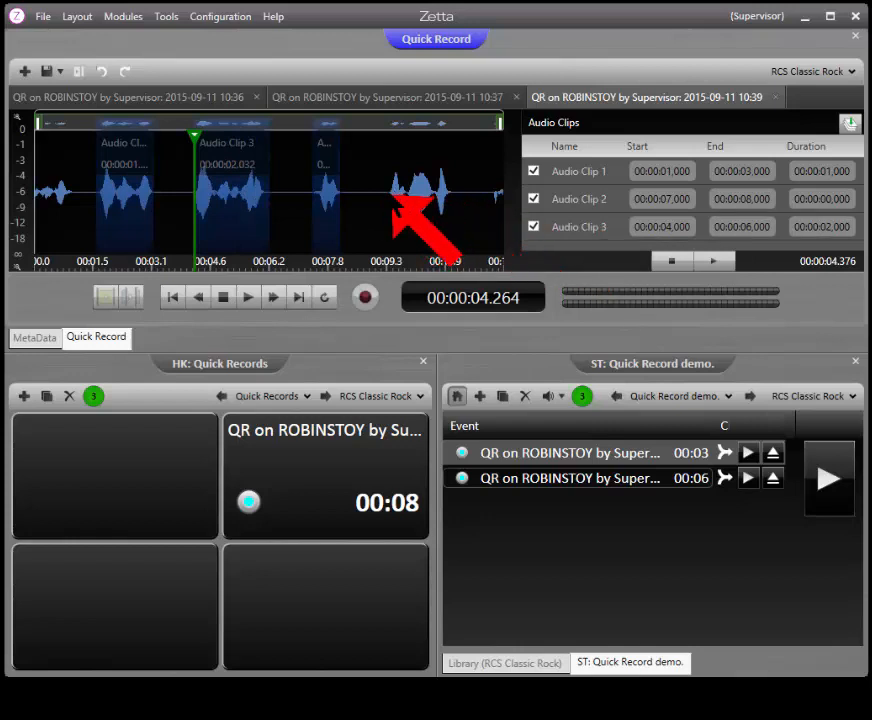
# Step: Select the phrase from about 9.4 to 11 seconds and add it as the fourth audio clip
pyautogui.moveTo(391, 197); pyautogui.dragTo(441, 207)
pyautogui.moveTo(457, 207); pyautogui.dragTo(452, 207)
pyautogui.moveTo(416, 172); pyautogui.dragTo(572, 250)
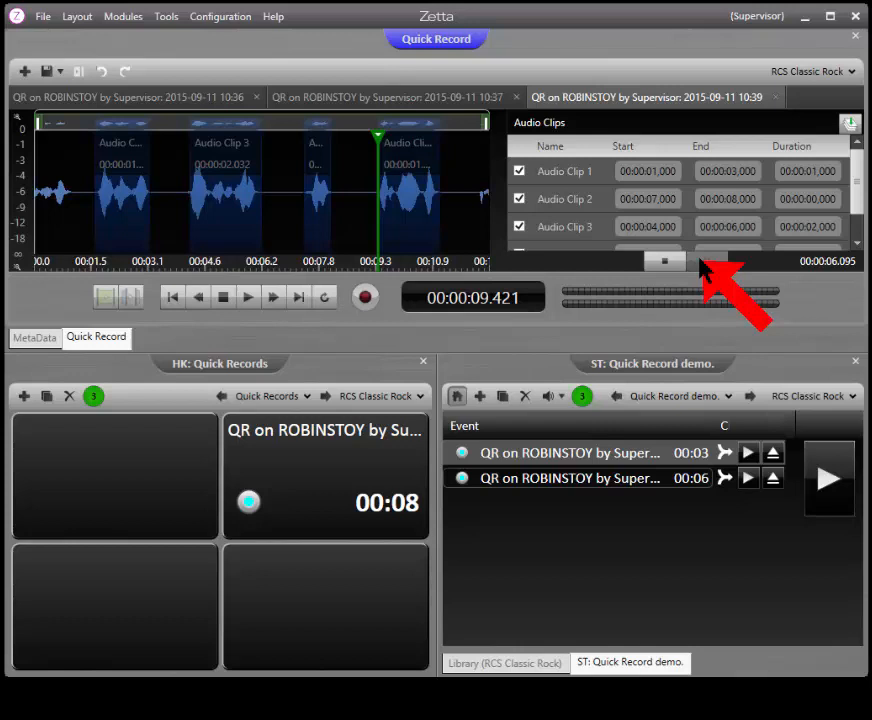
# Step: Assemble the four audio clips into a new recording and play it
pyautogui.click(848, 128)
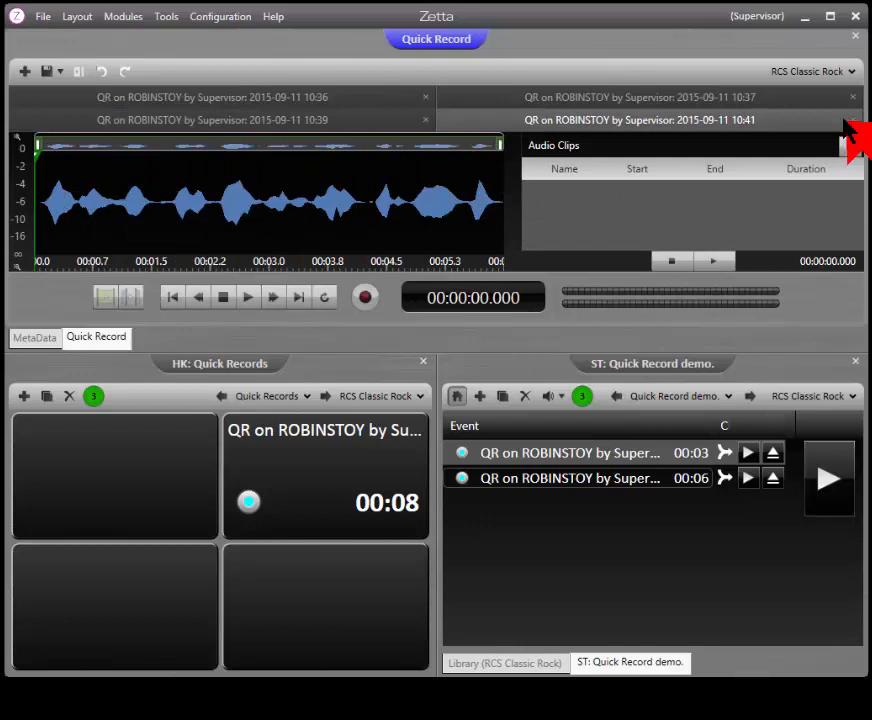
pyautogui.click(248, 297)
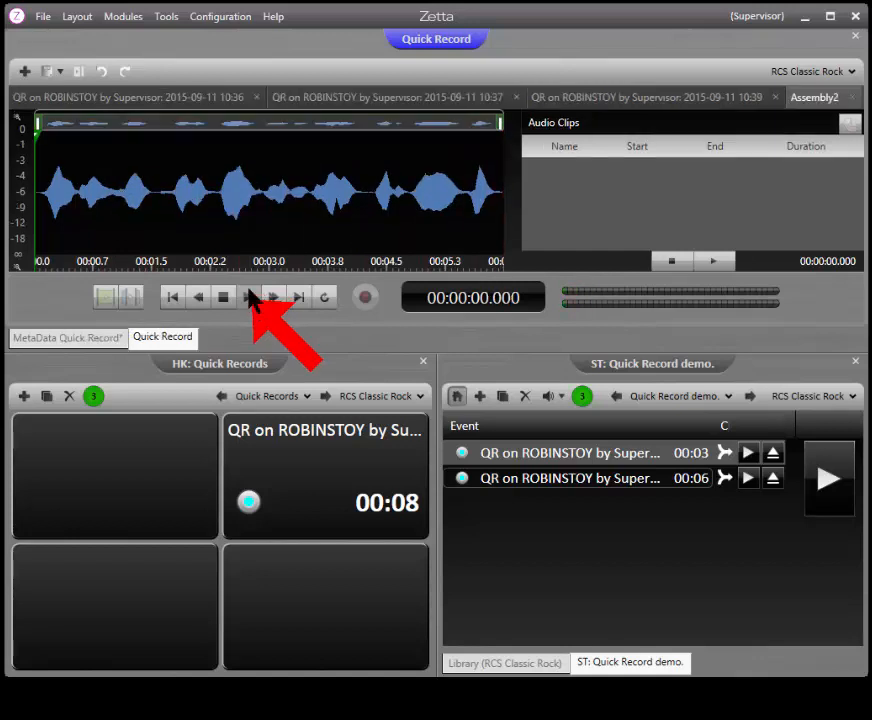
# Step: Save the assembled recording under the title Assembly Final, keeping the Quick Record asset type and RCS Classic Rock station
pyautogui.click(59, 71)
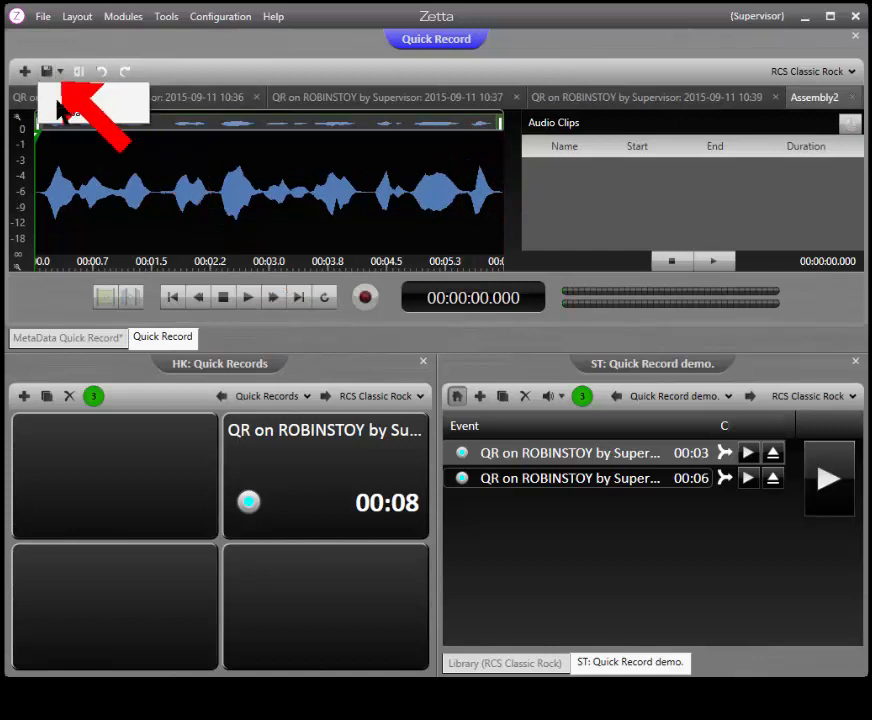
pyautogui.click(88, 111)
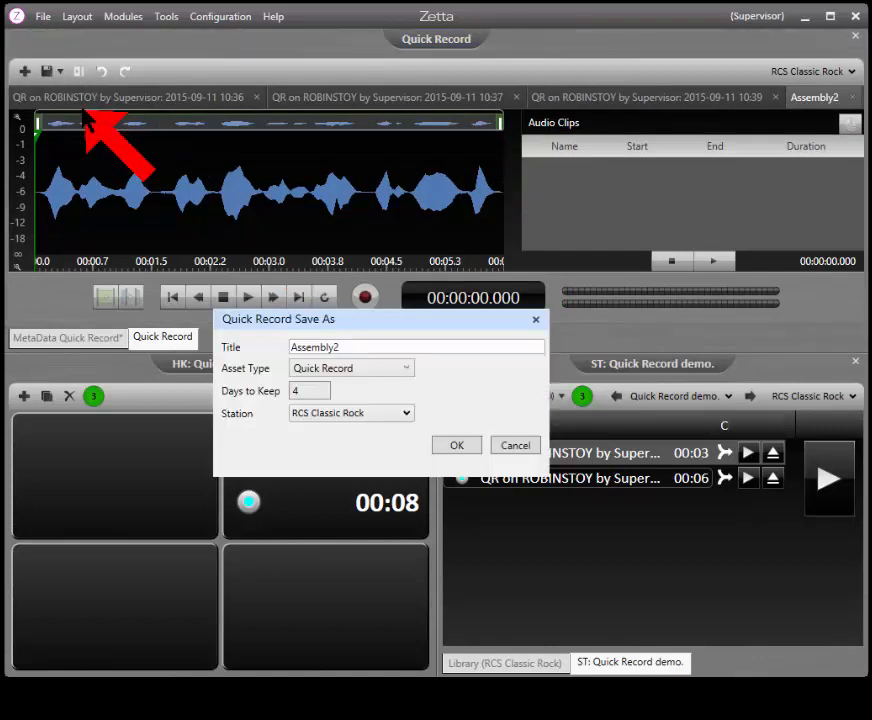
pyautogui.moveTo(346, 347); pyautogui.dragTo(274, 352)
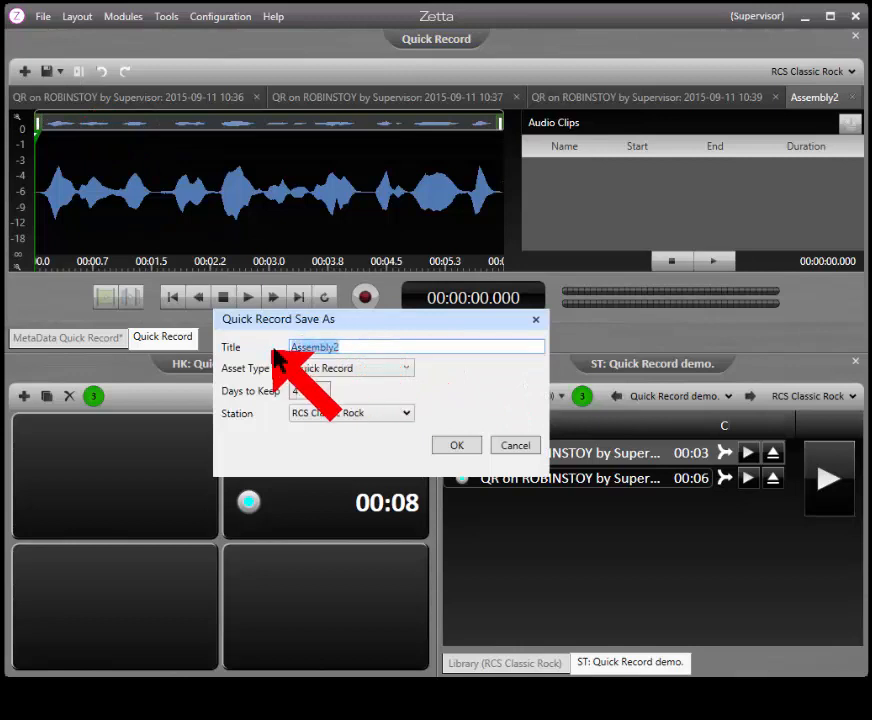
pyautogui.press('BackSpace')
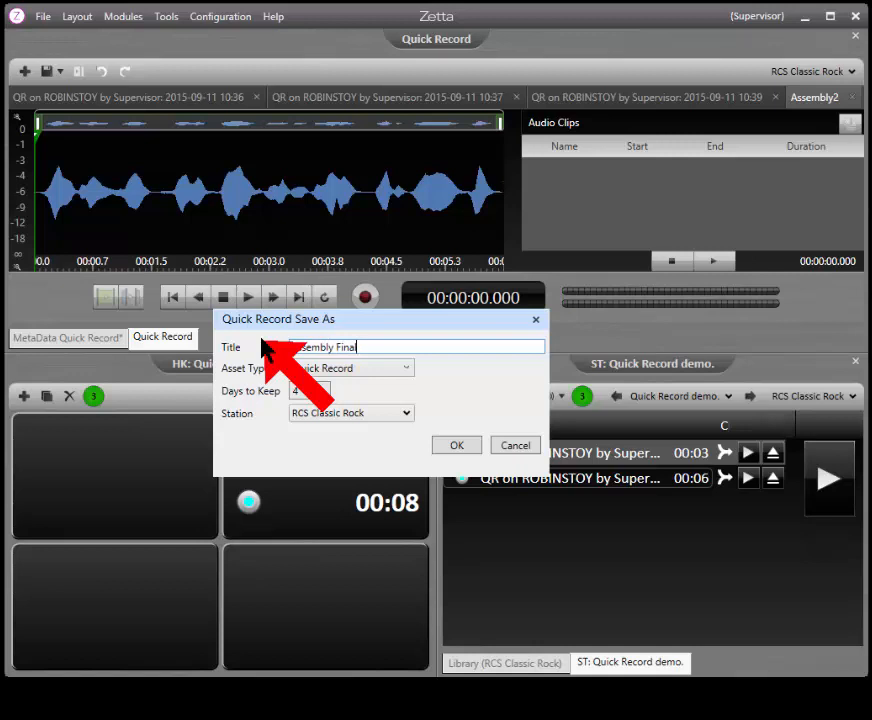
pyautogui.click(457, 445)
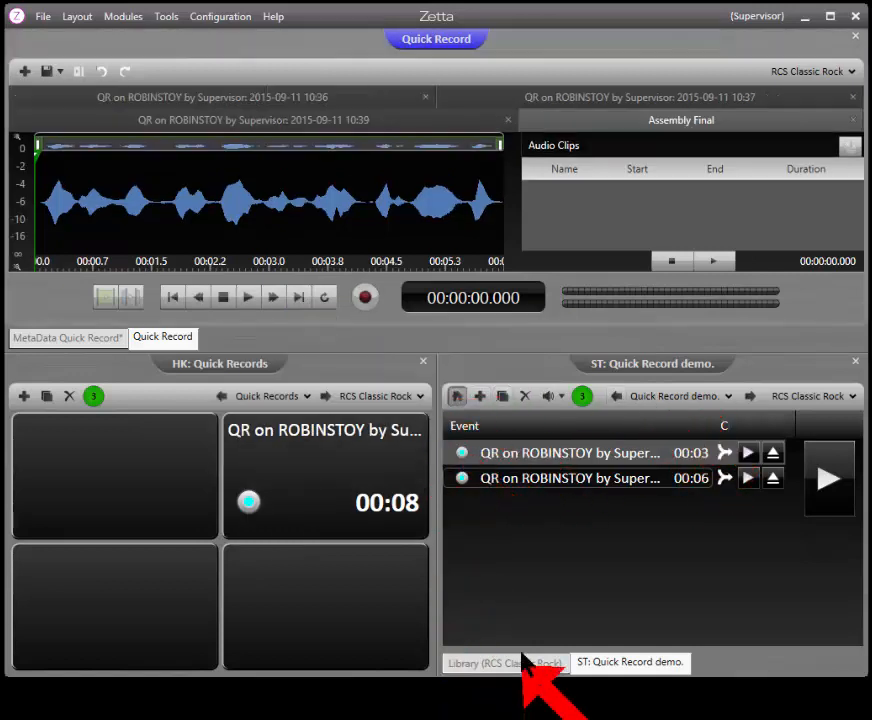
# Step: Filter the library's Quick Records by "Assembly Fin" and open Assembly Final in MetaData
pyautogui.click(500, 662)
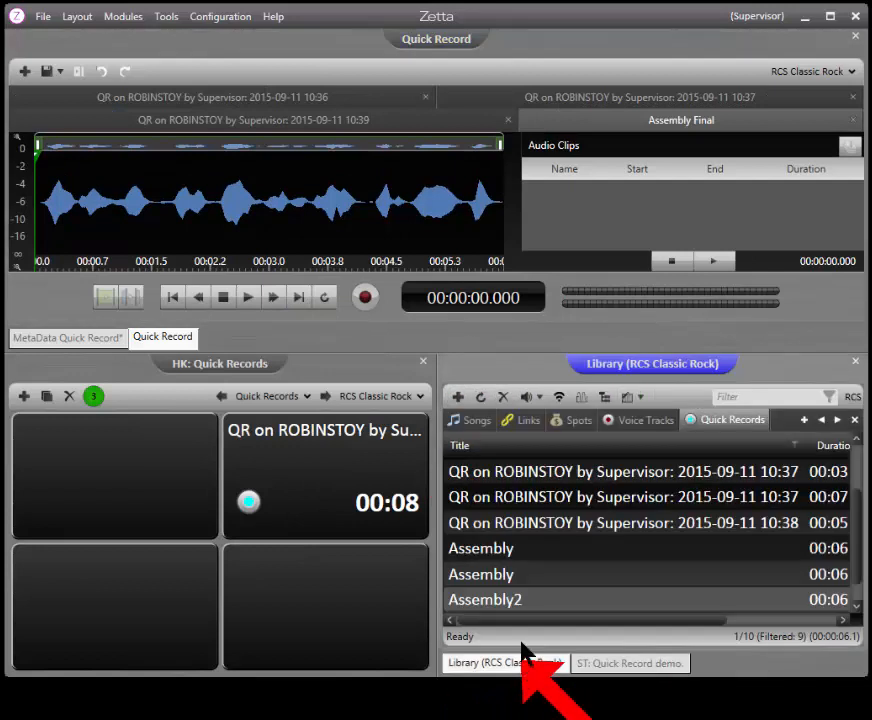
pyautogui.click(720, 399)
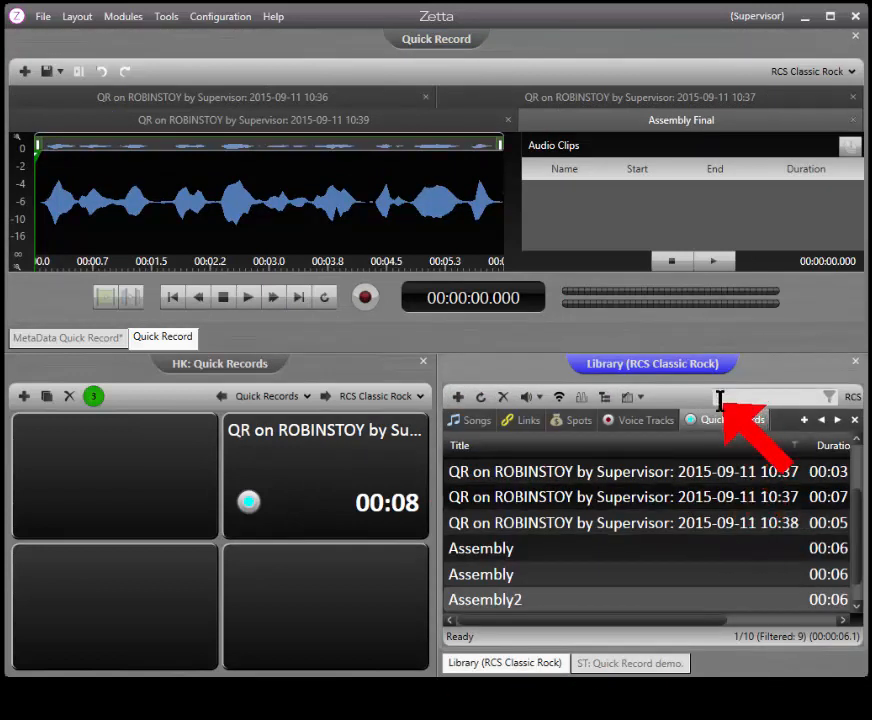
pyautogui.write('Assembl')
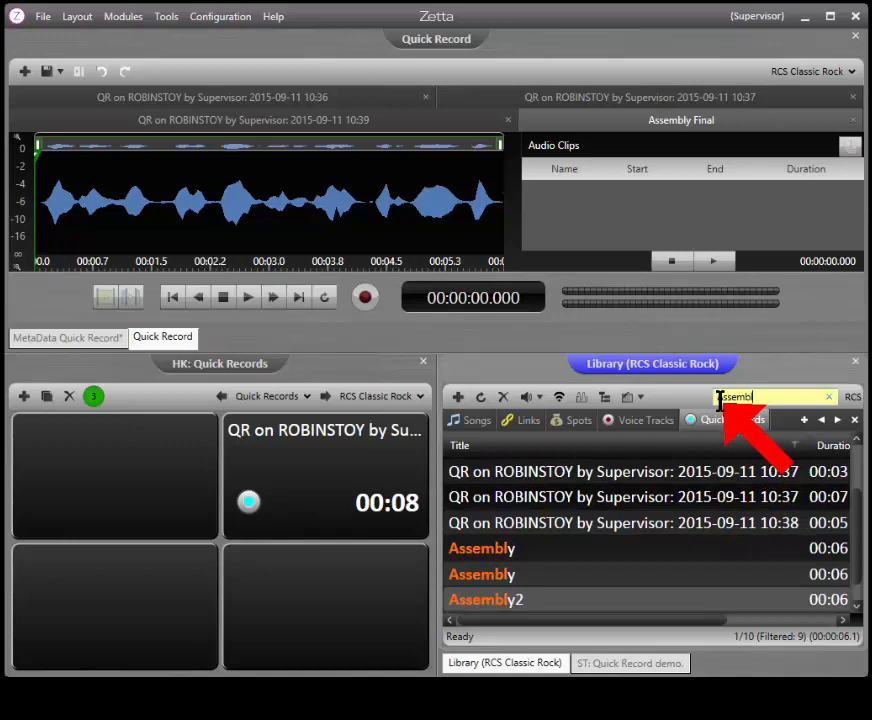
pyautogui.write('y Fin')
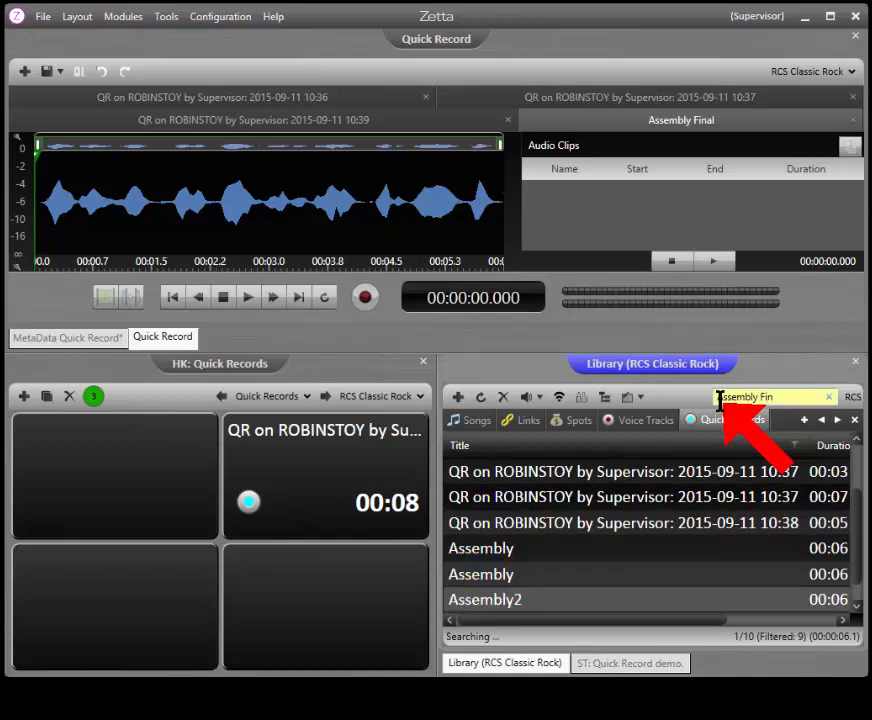
pyautogui.doubleClick(525, 472)
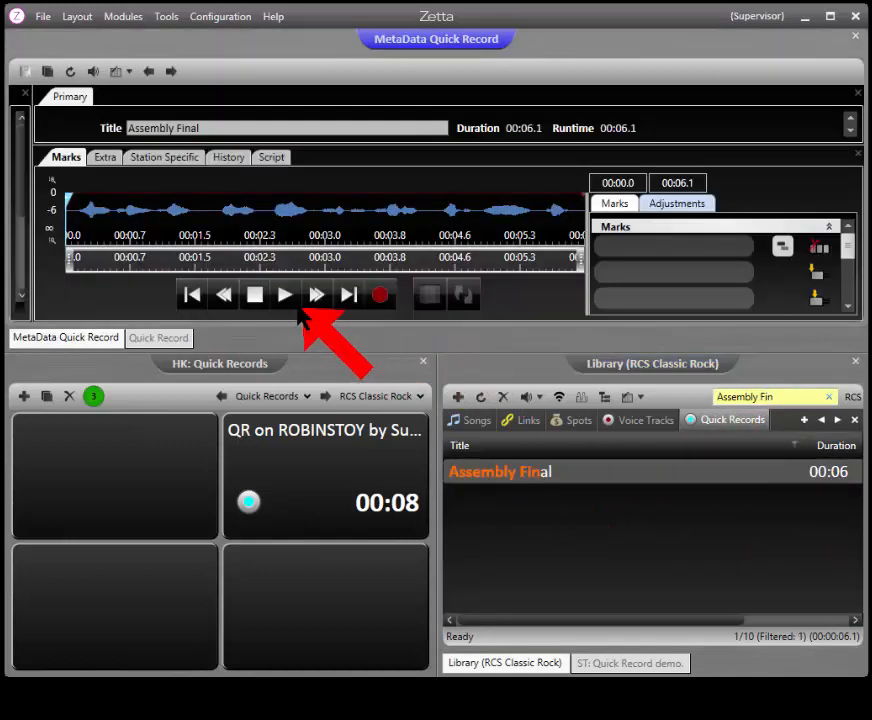
# Step: Trim the start of Assembly Final to about 1.8 seconds and play a few seconds of the result
pyautogui.click(219, 212)
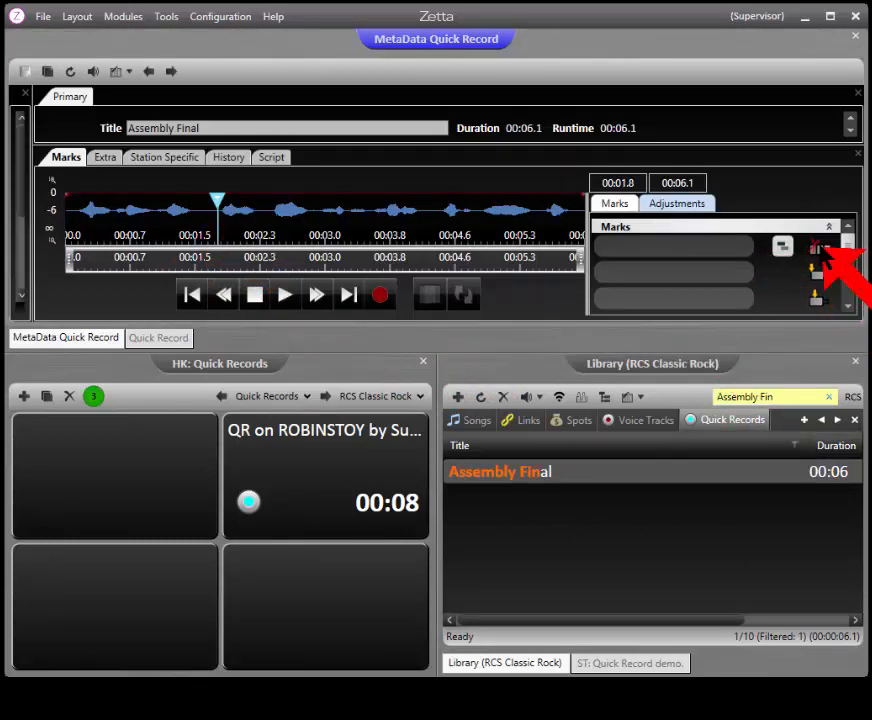
pyautogui.click(825, 250)
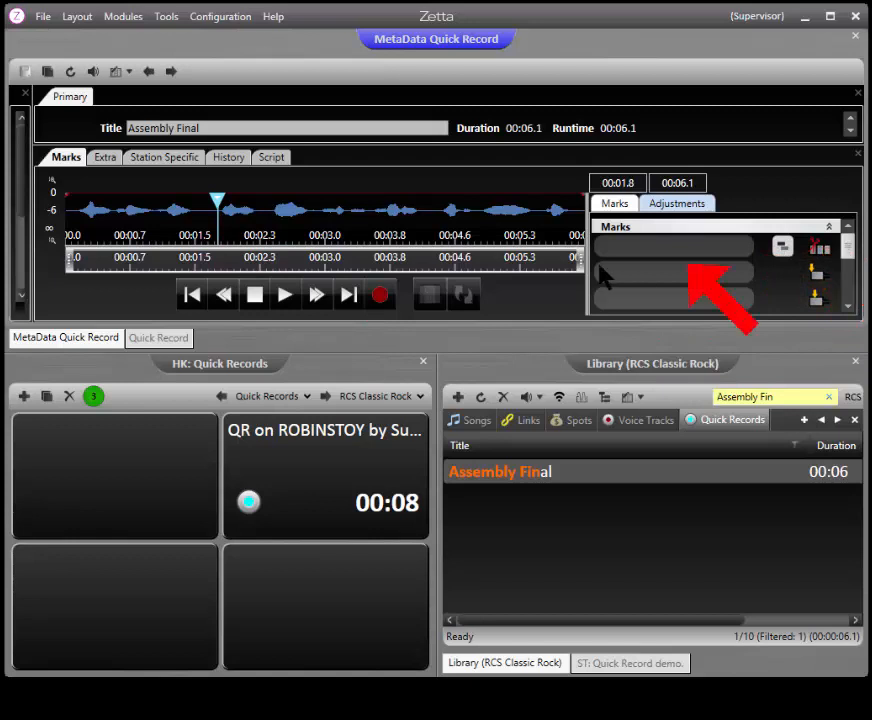
pyautogui.click(286, 295)
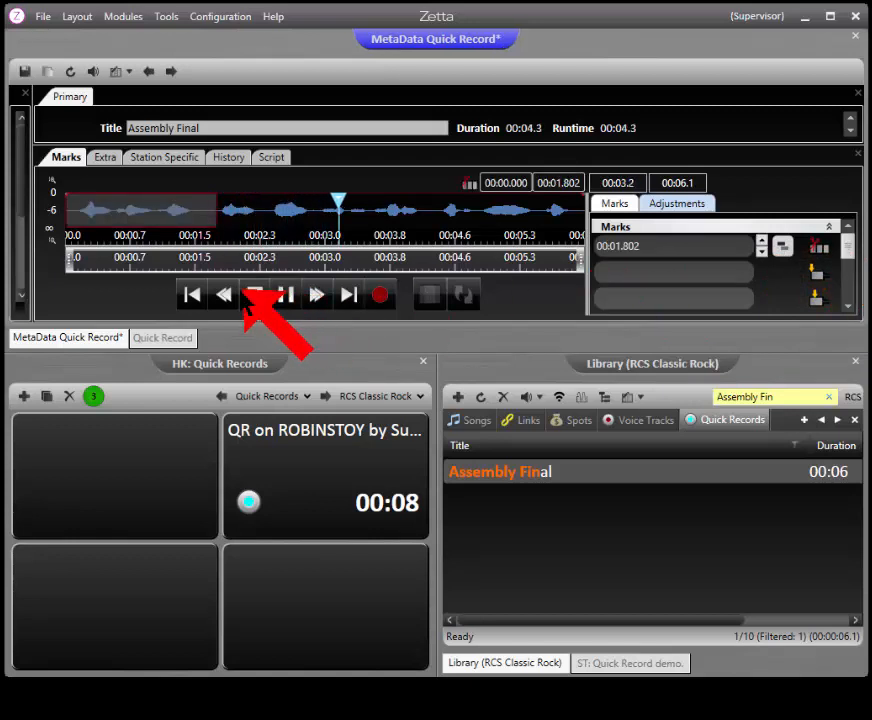
pyautogui.click(255, 295)
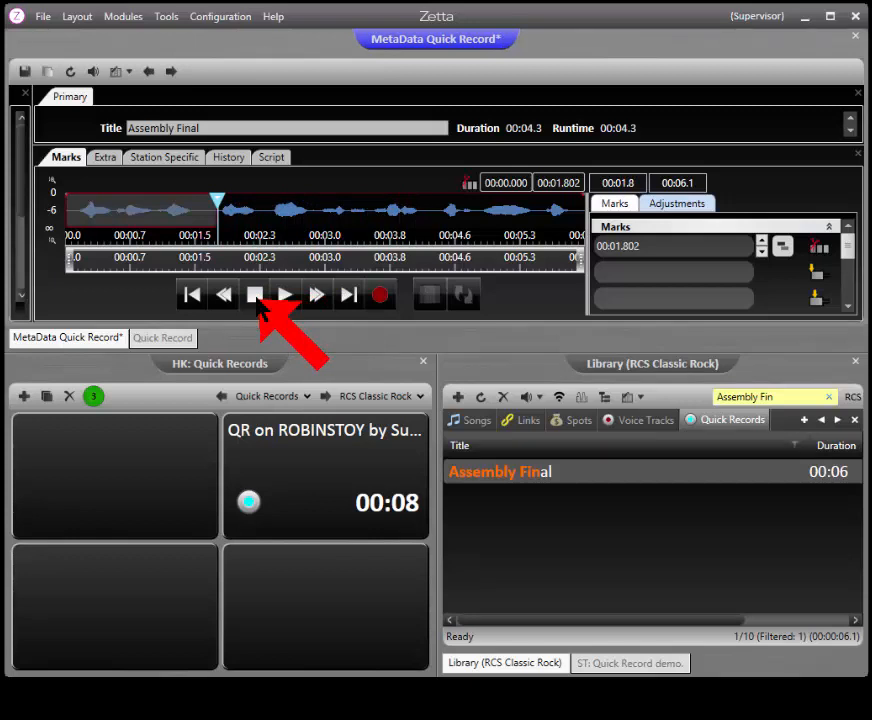